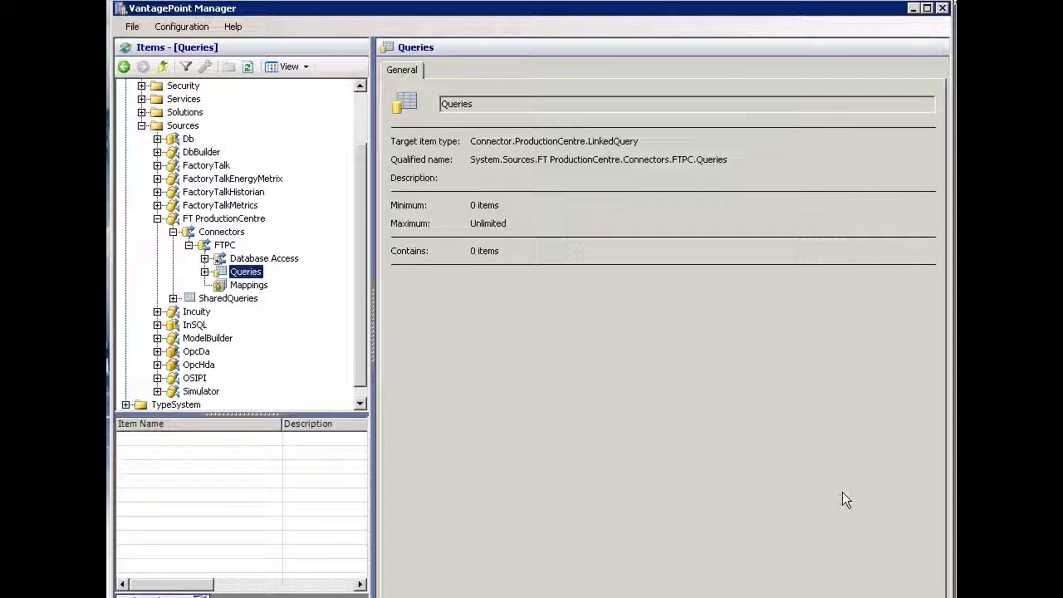
Review the FT ProductionCentre source, the FTPC connector, and its Queries and Mappings folders.
click(227, 220)
click(225, 246)
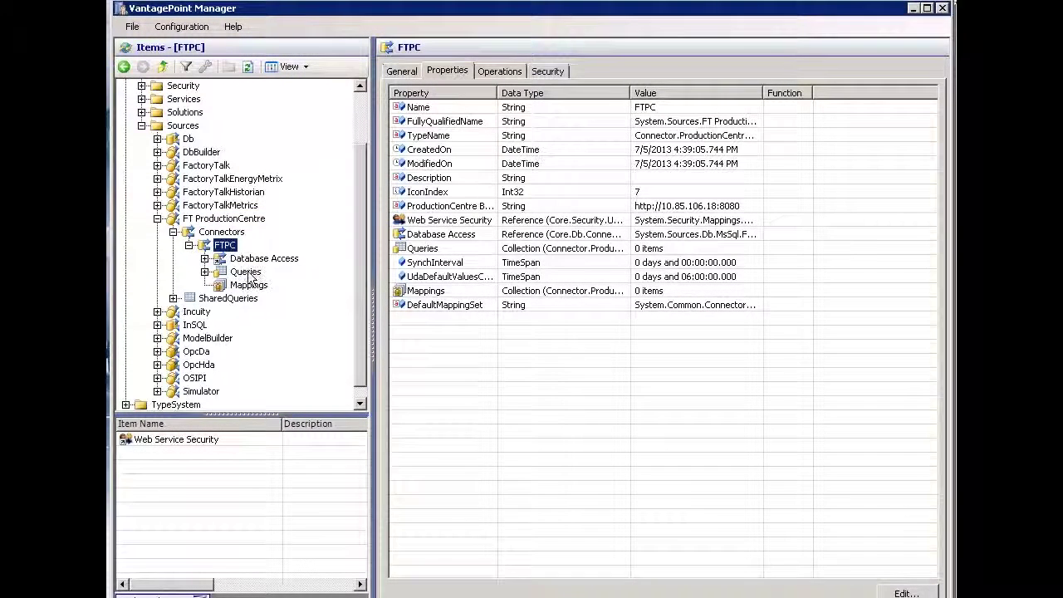
click(247, 274)
click(249, 286)
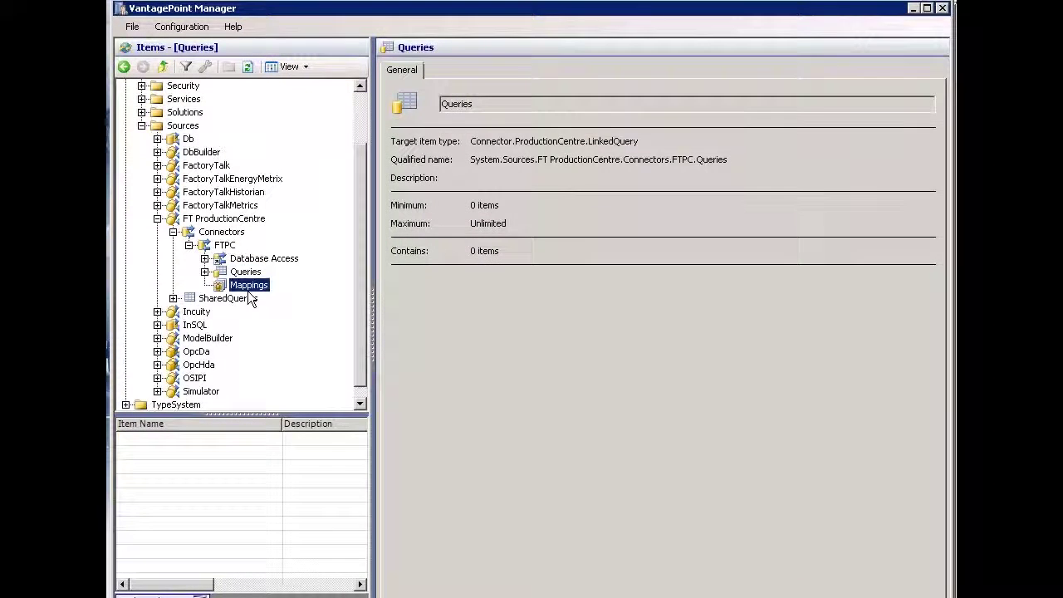
click(244, 275)
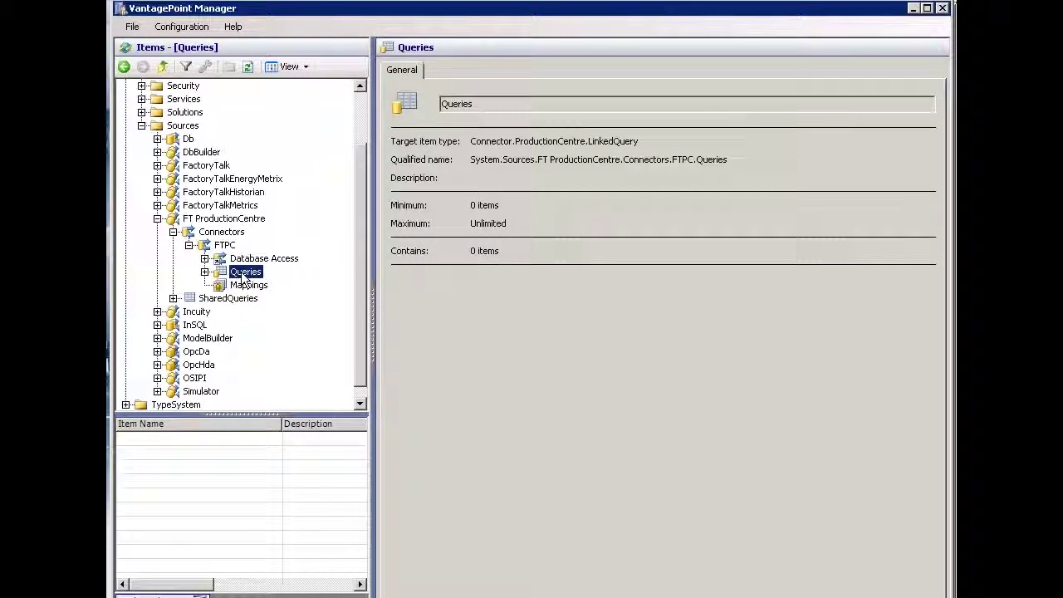
click(244, 287)
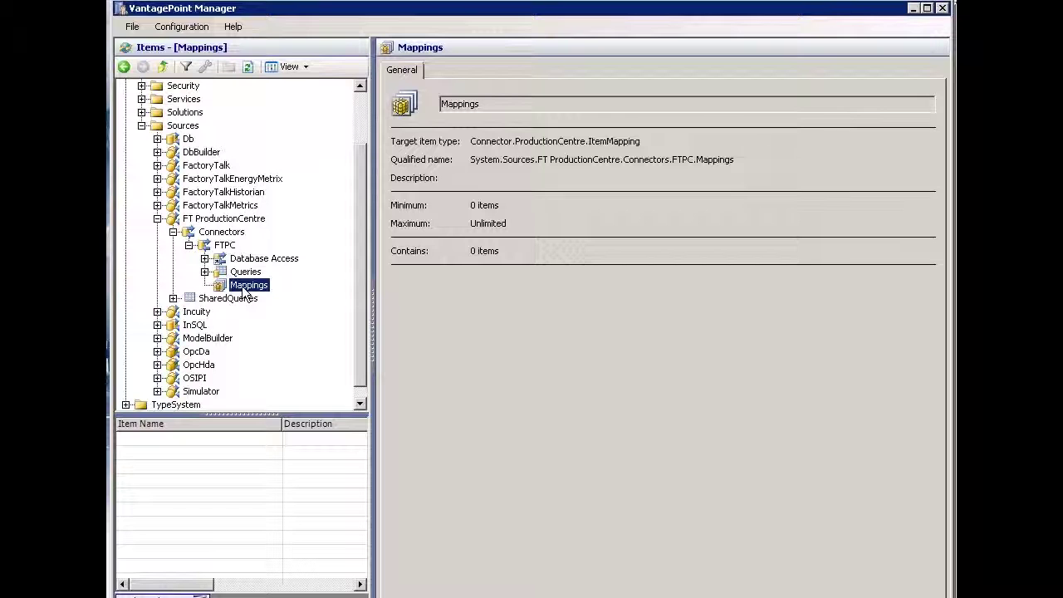
click(226, 273)
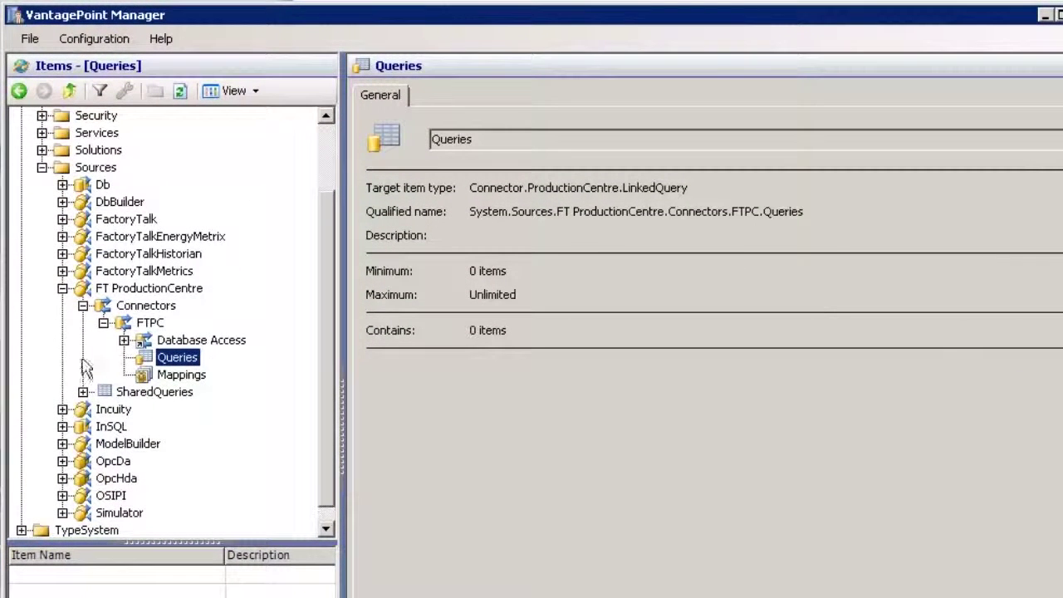
Create a new query Query1 under Queries, set to link to an existing query.
right_click(178, 364)
mouse_move(245, 379)
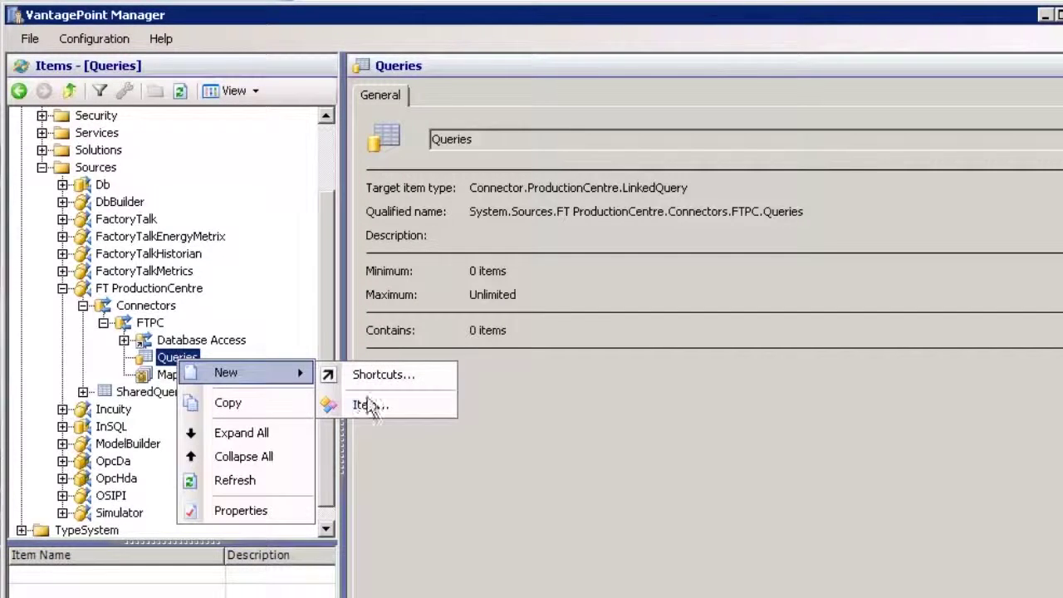
click(370, 406)
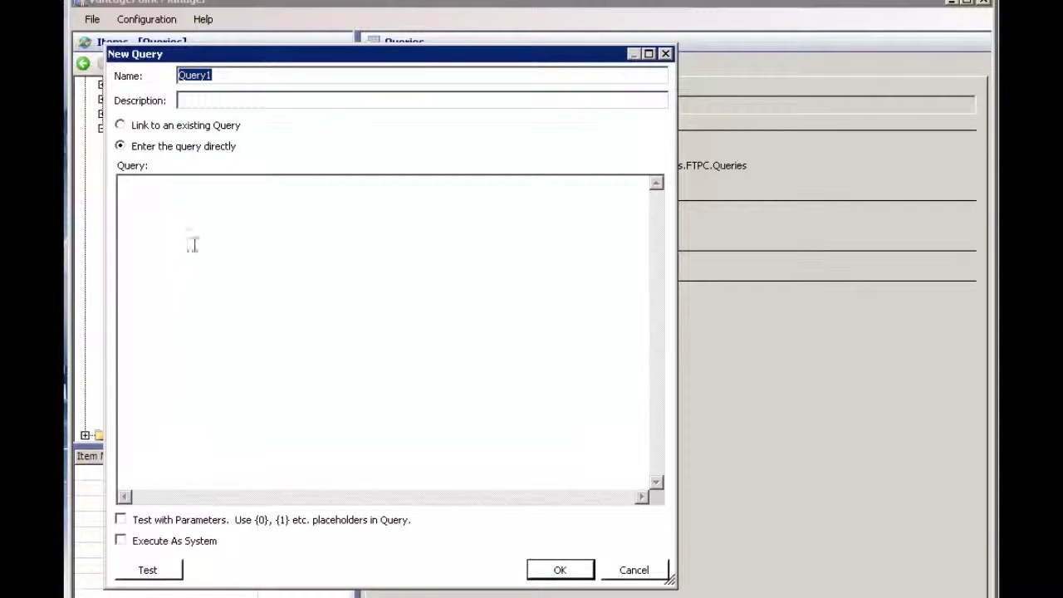
click(122, 126)
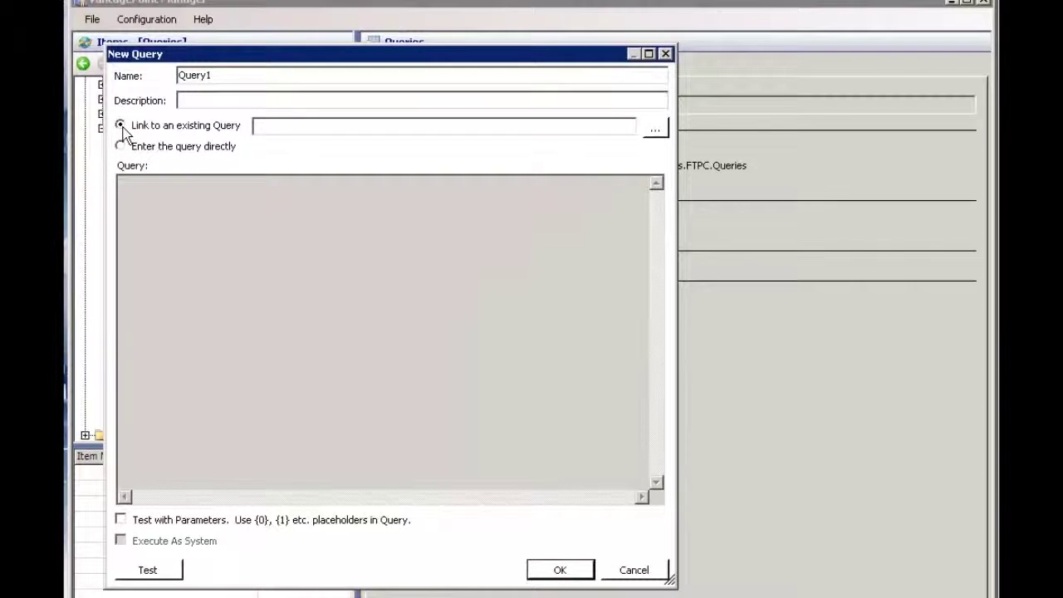
click(656, 128)
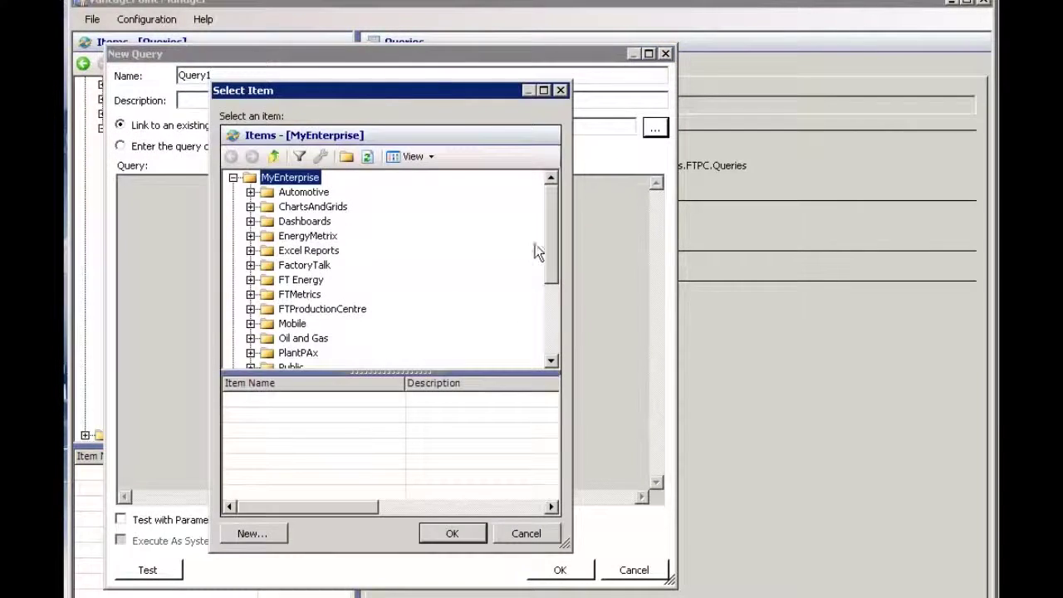
Expand System > Sources > FT ProductionCentre > SharedQueries in the item browser.
click(233, 178)
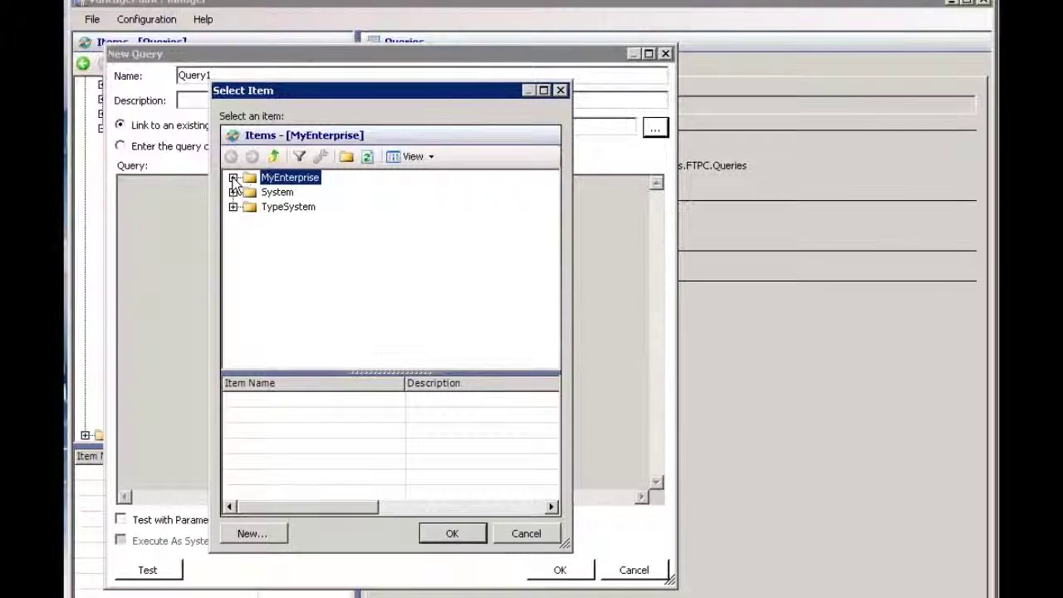
click(234, 192)
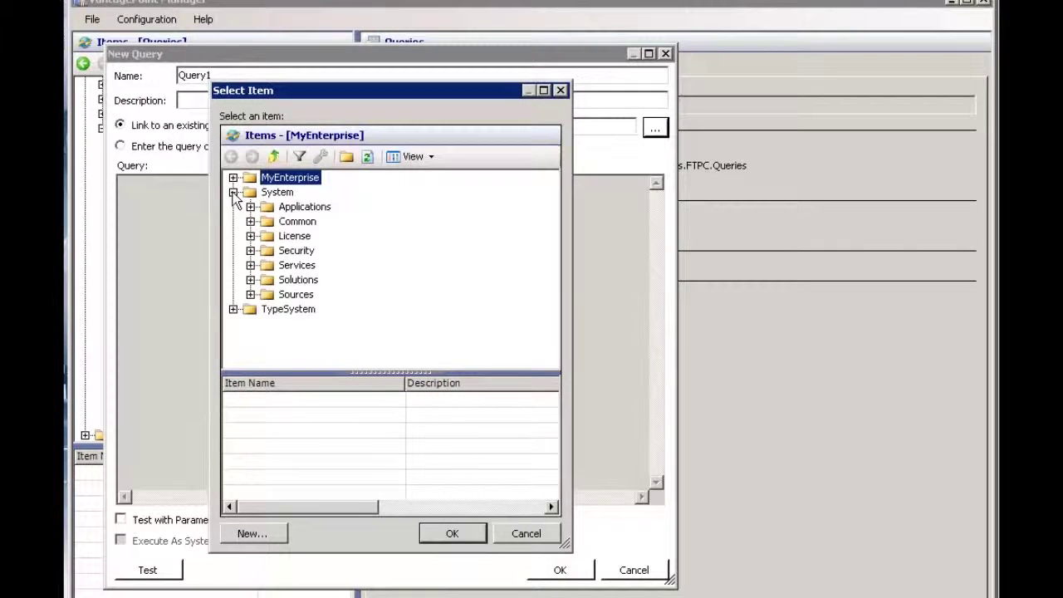
click(250, 294)
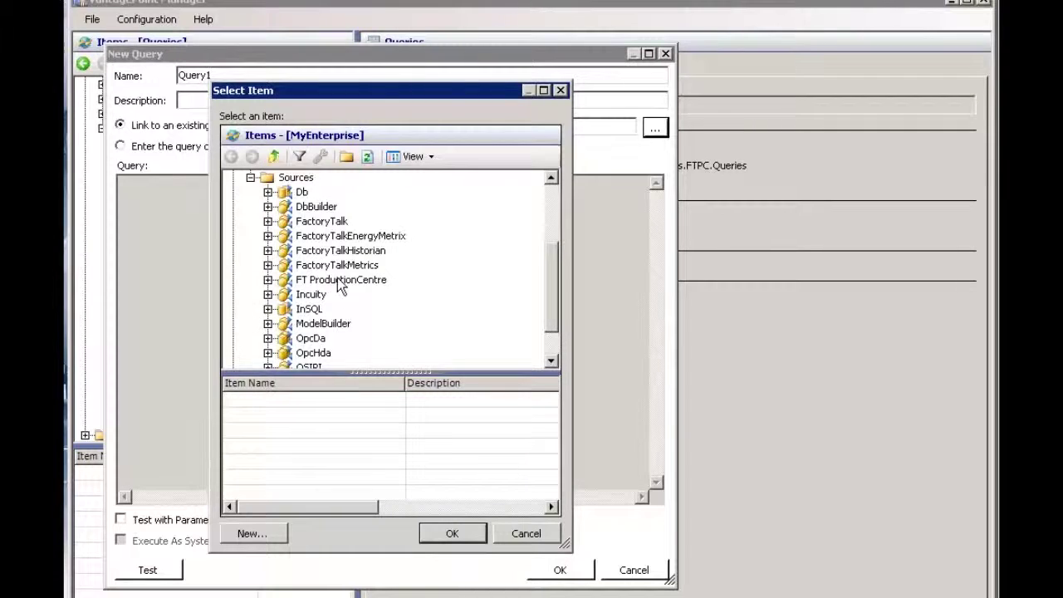
click(272, 282)
click(268, 280)
click(341, 309)
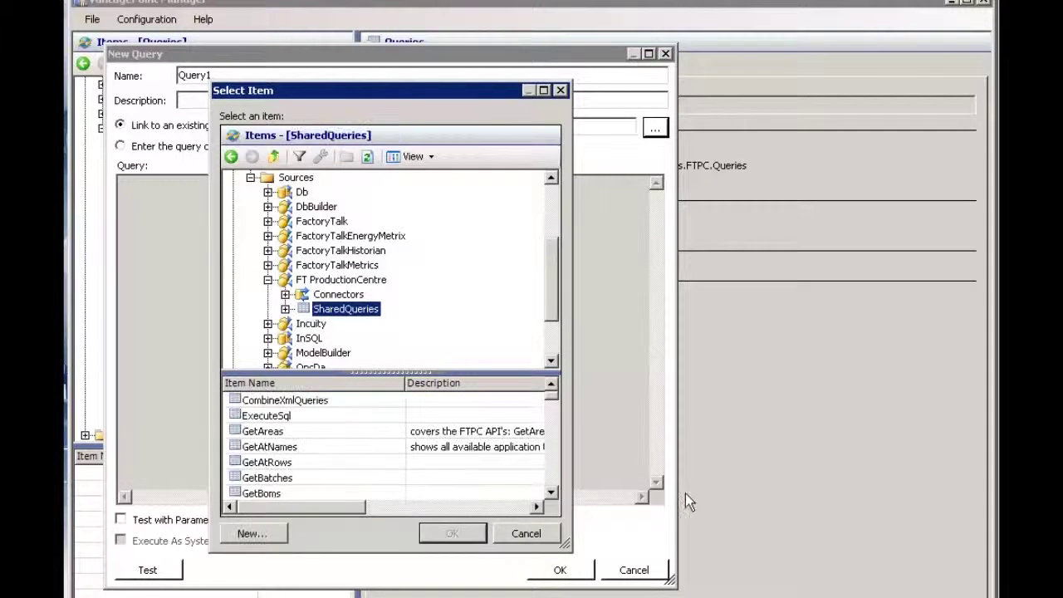
Link Query1 to the GetProductionLines shared query.
drag(556, 397, 552, 499)
click(551, 496)
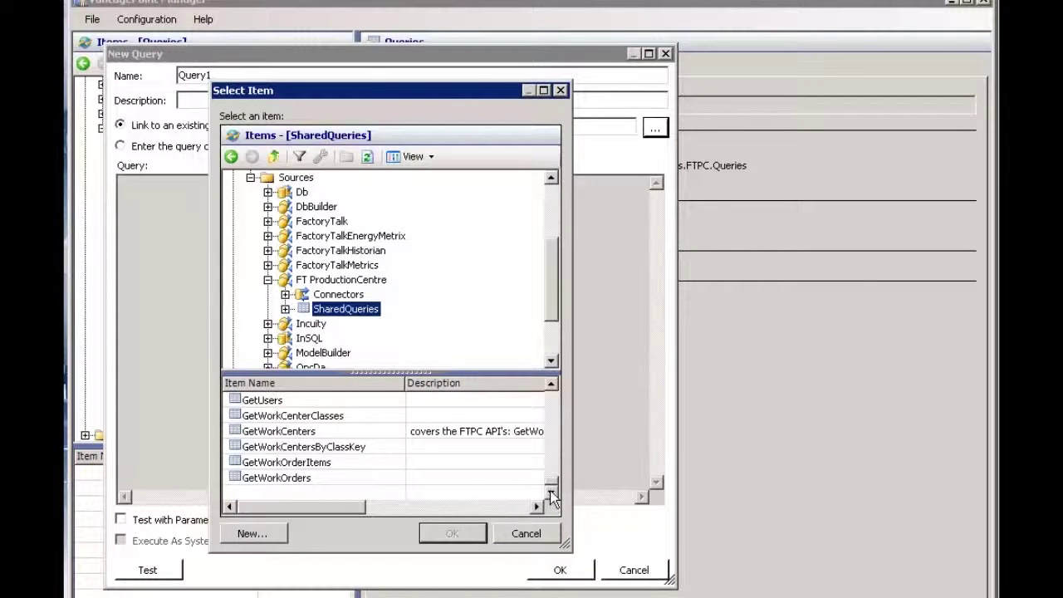
click(551, 469)
click(551, 470)
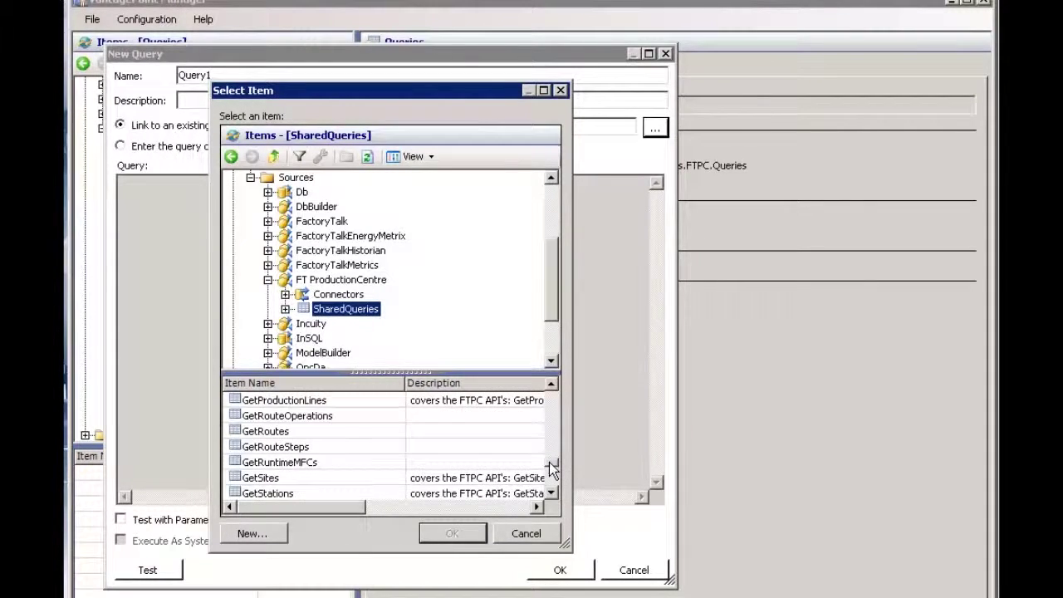
click(281, 402)
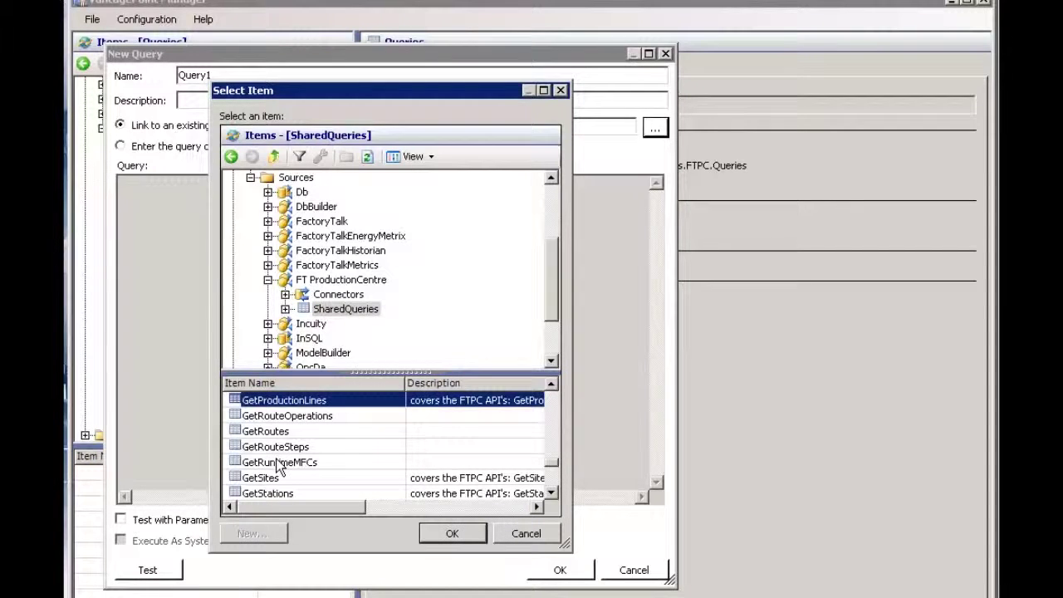
click(446, 531)
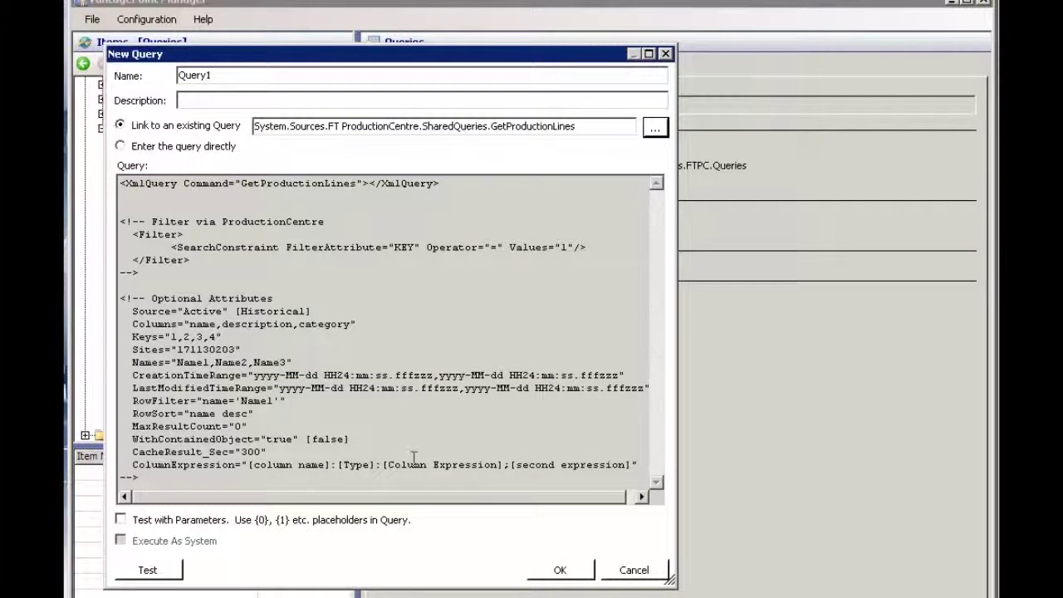
click(148, 572)
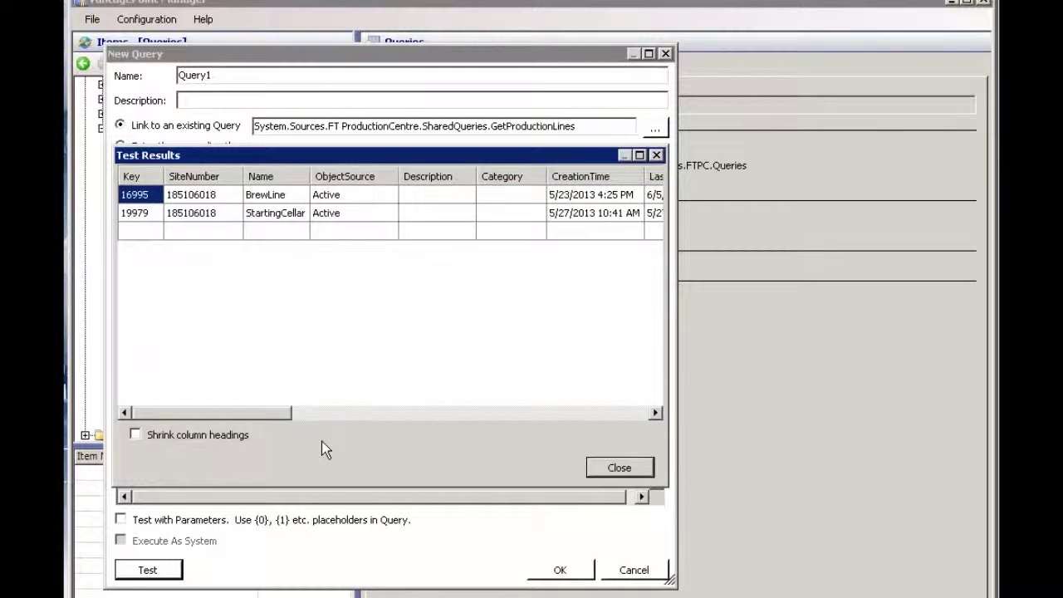
drag(206, 411, 175, 414)
click(629, 470)
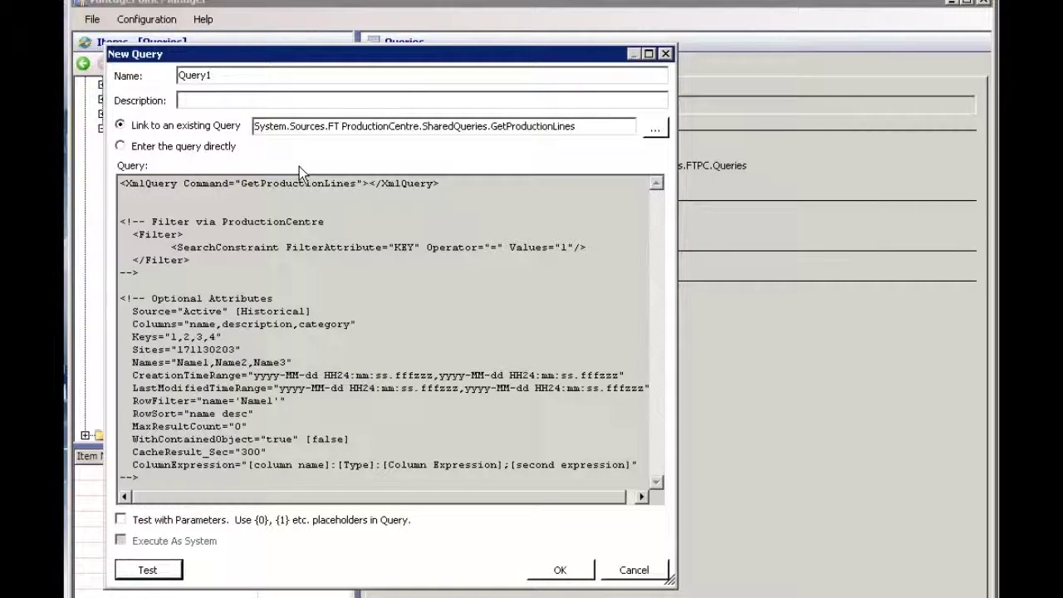
Switch the query to direct text entry and rename it ProductionLines.
click(119, 146)
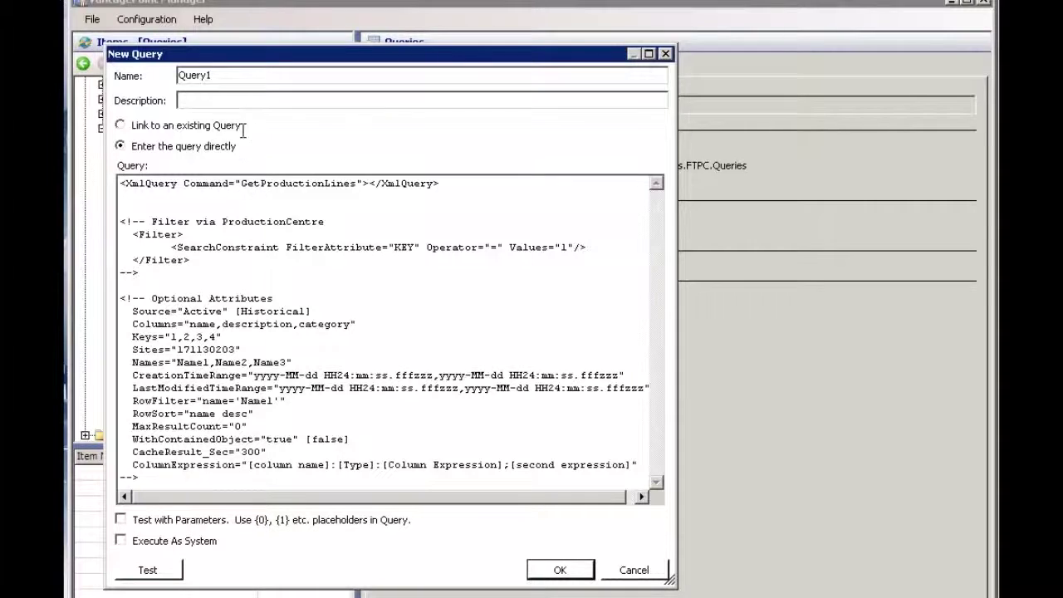
drag(261, 183, 349, 185)
key(ctrl+c)
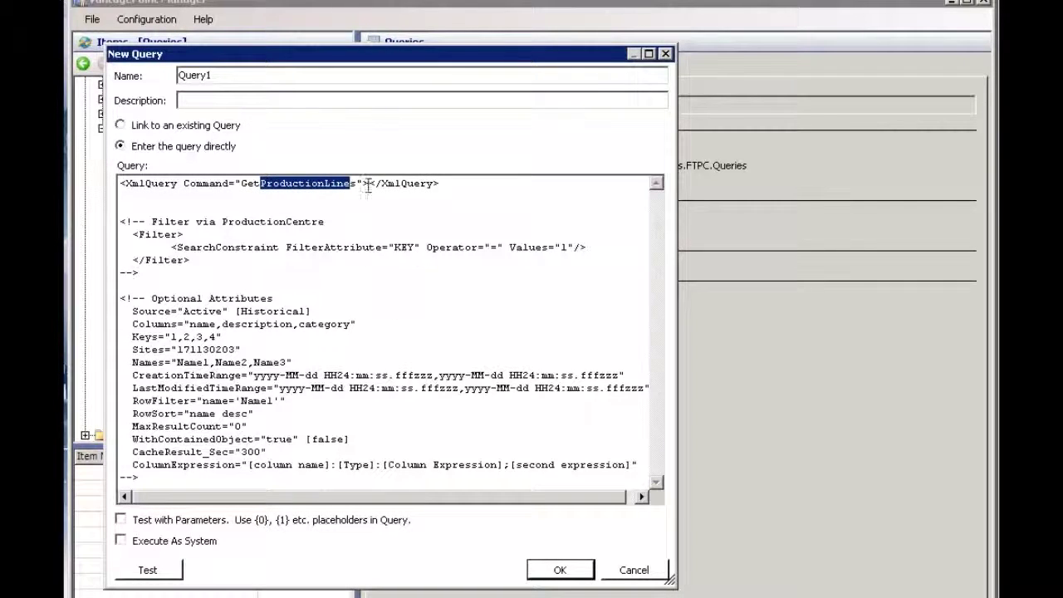
double_click(178, 74)
key(ctrl+v)
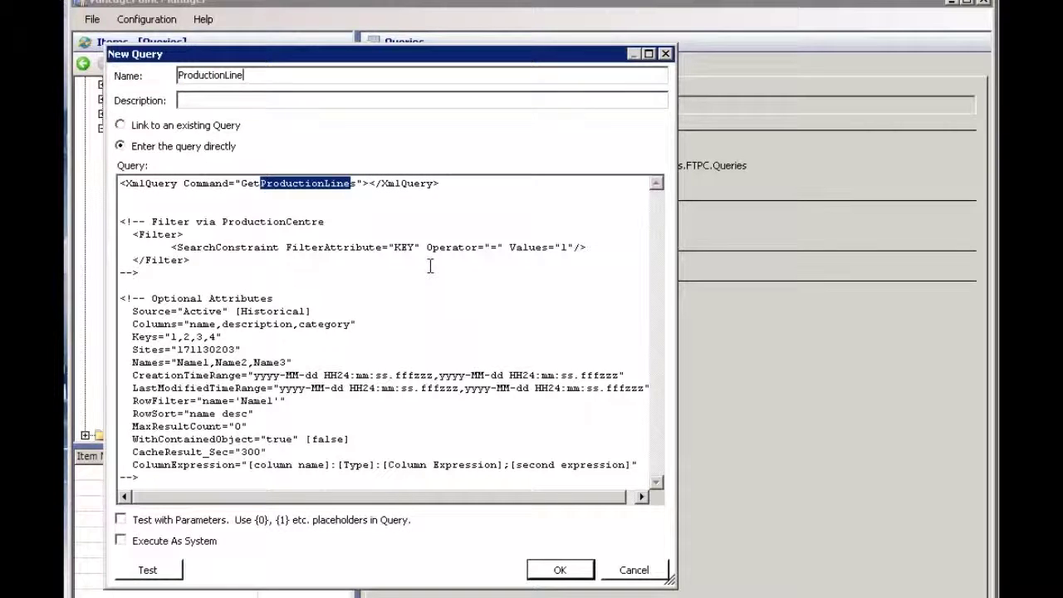
text(s)
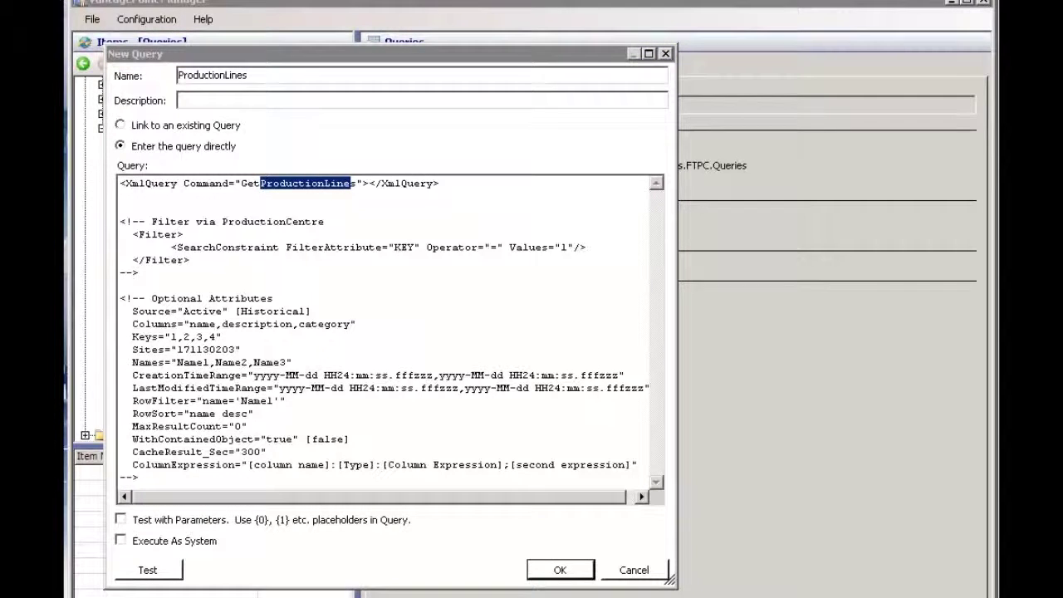
Add a Columns attribute for key, sitenumber, name, creationtime and lastmodifiedtime, then test the query.
click(275, 195)
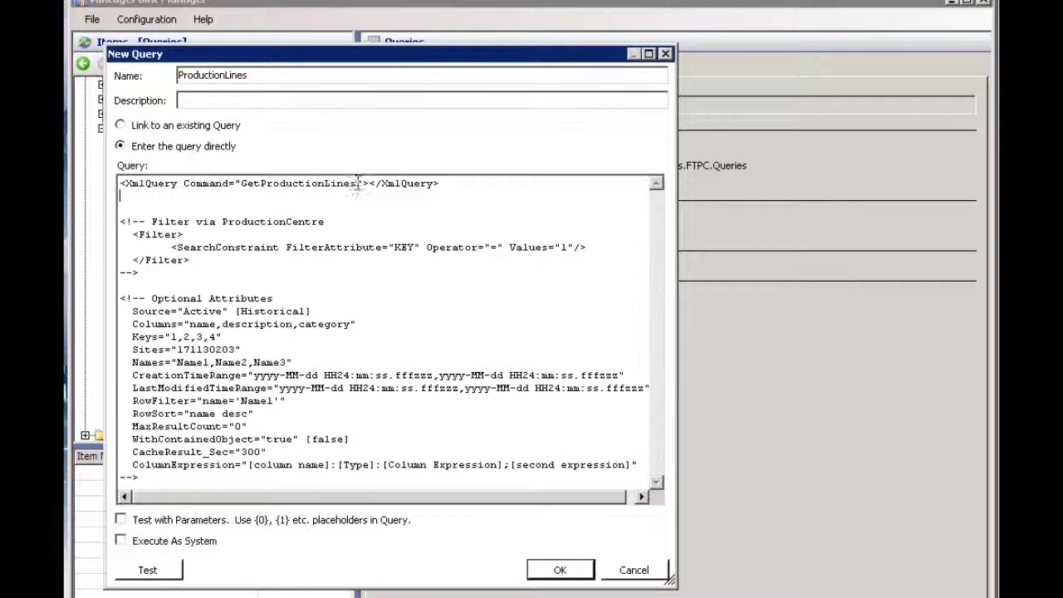
click(364, 182)
key(Return)
key(Return)
key(Up)
text(Columns="key,sitenumber,name,creationtime,lastmodifiedtime")
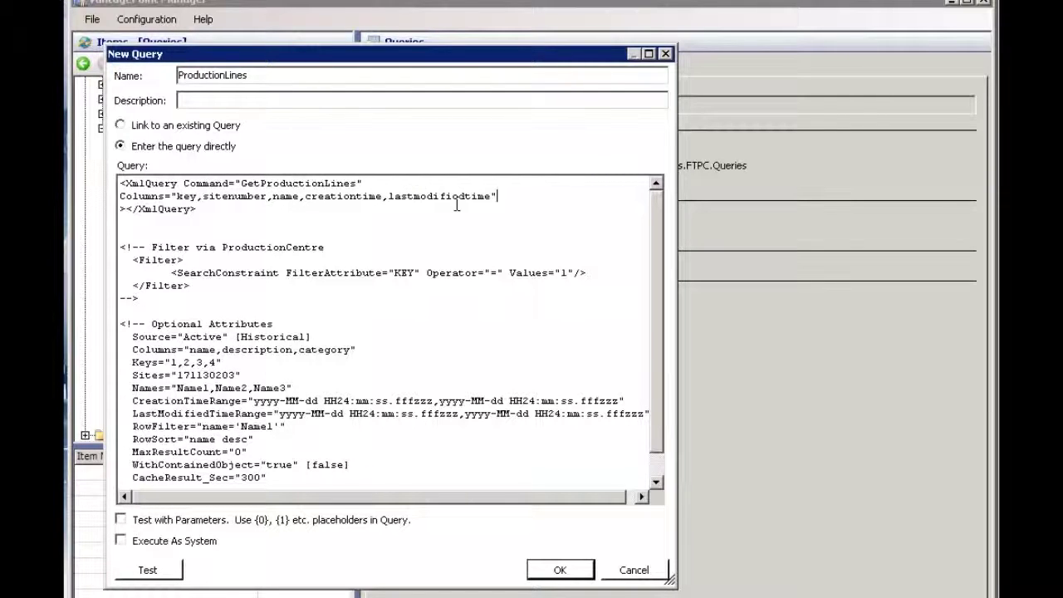
click(164, 571)
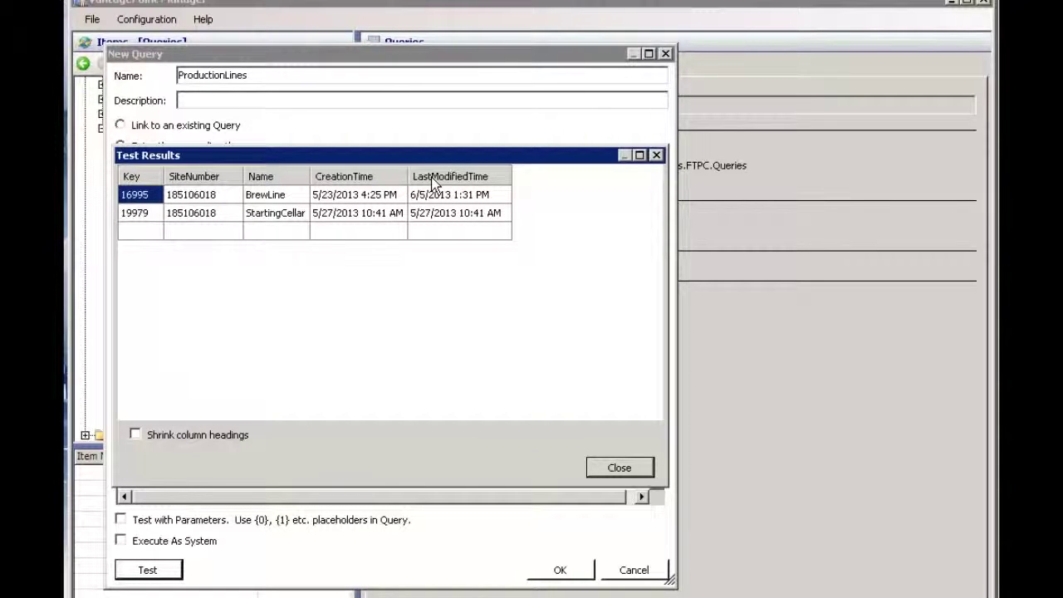
Dismiss the BrewLine and StartingCellar test results and save the ProductionLines query.
click(627, 466)
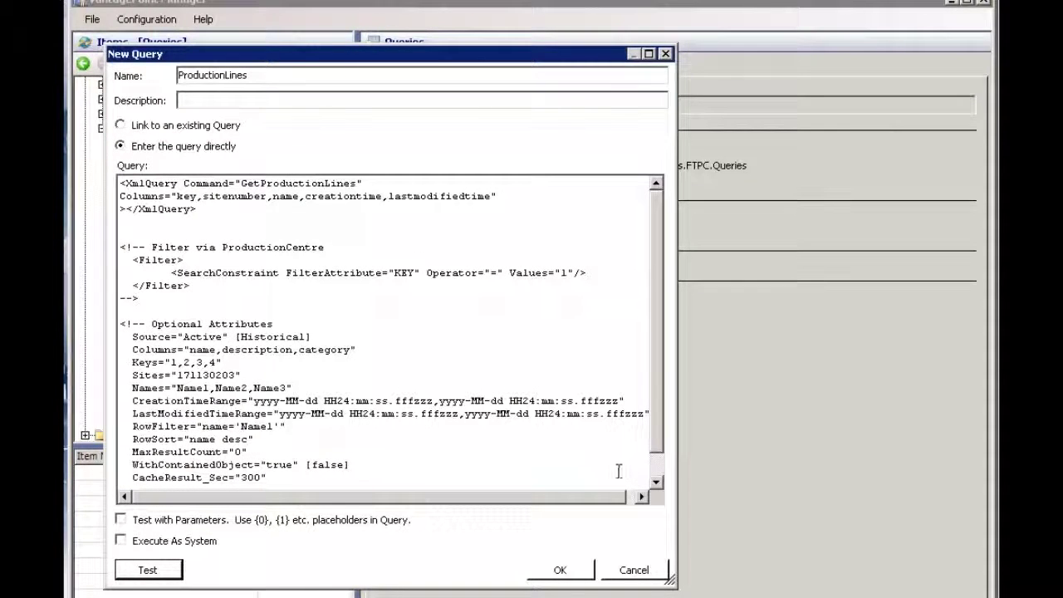
click(561, 573)
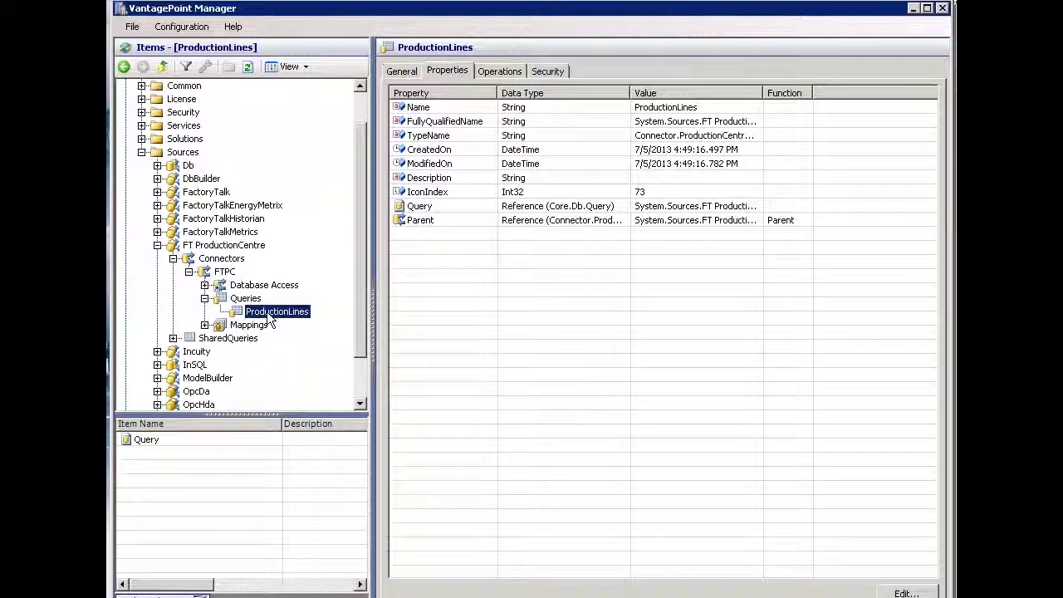
click(248, 326)
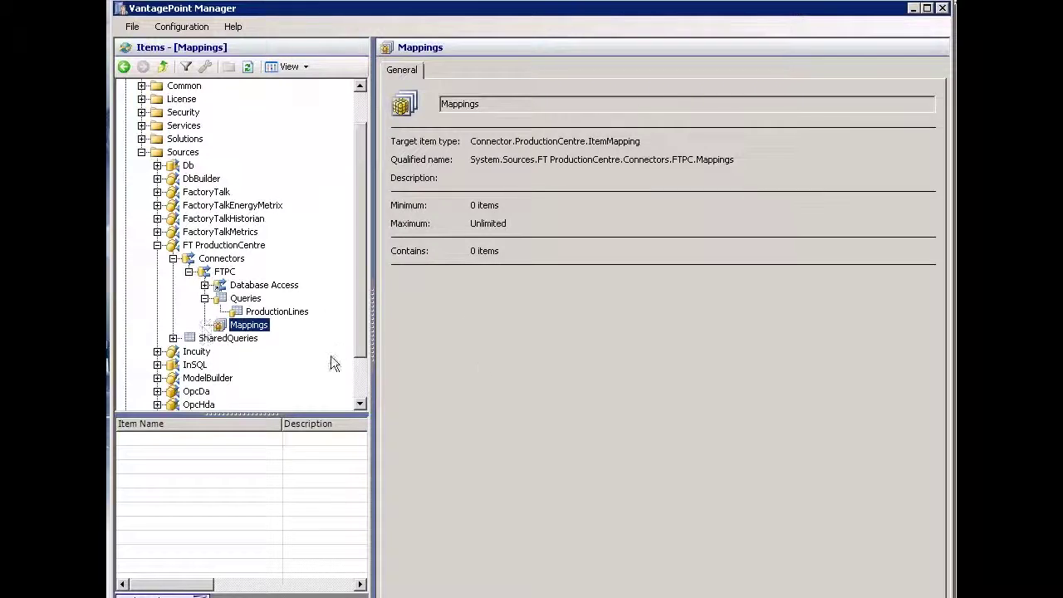
Bring up the actions for the FTPC connector's empty Mappings folder.
right_click(251, 330)
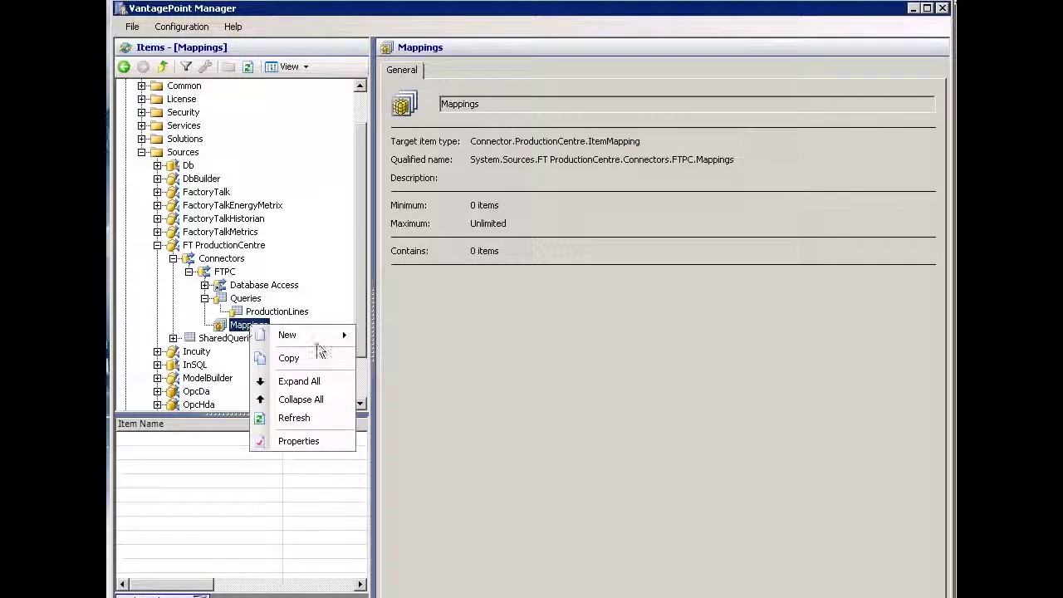
Start a new item mapping named WorkCenters with description 'List of Work Centers'.
mouse_move(304, 335)
click(406, 360)
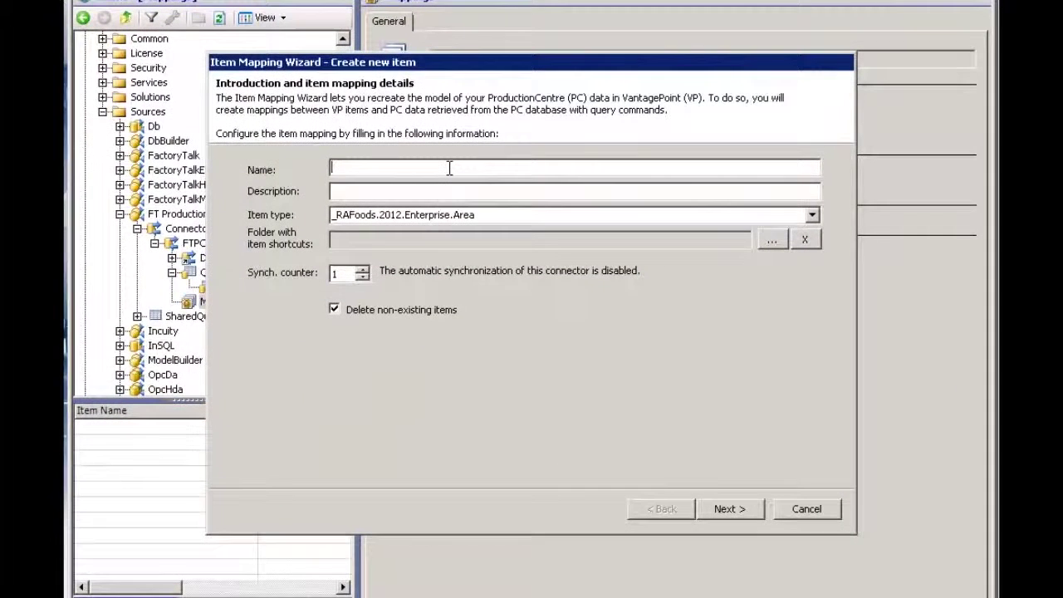
text(WorkCenter)
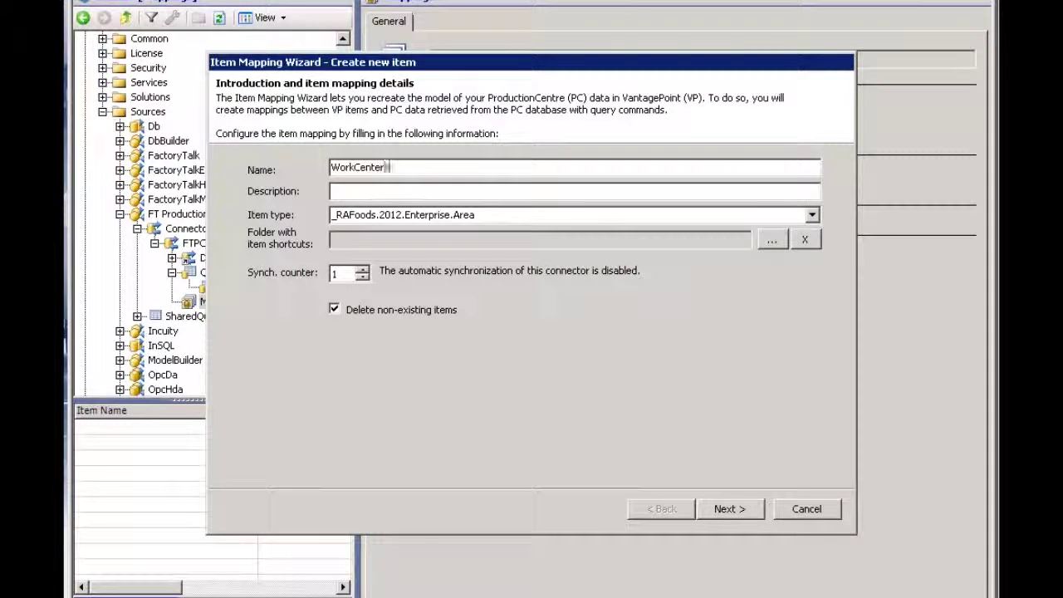
text(s)
click(409, 194)
text(List of)
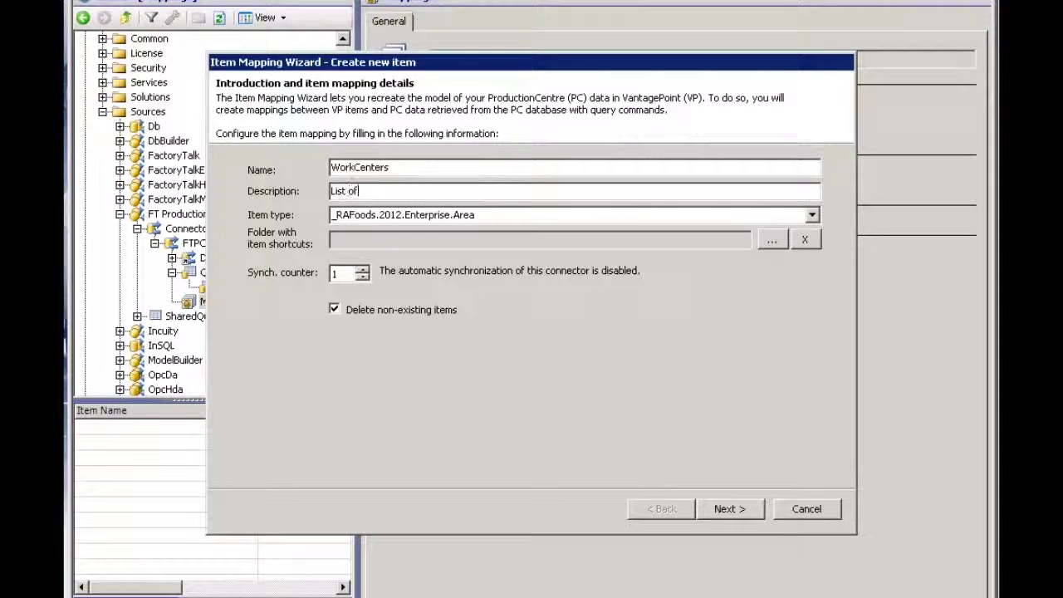
text( Work Center)
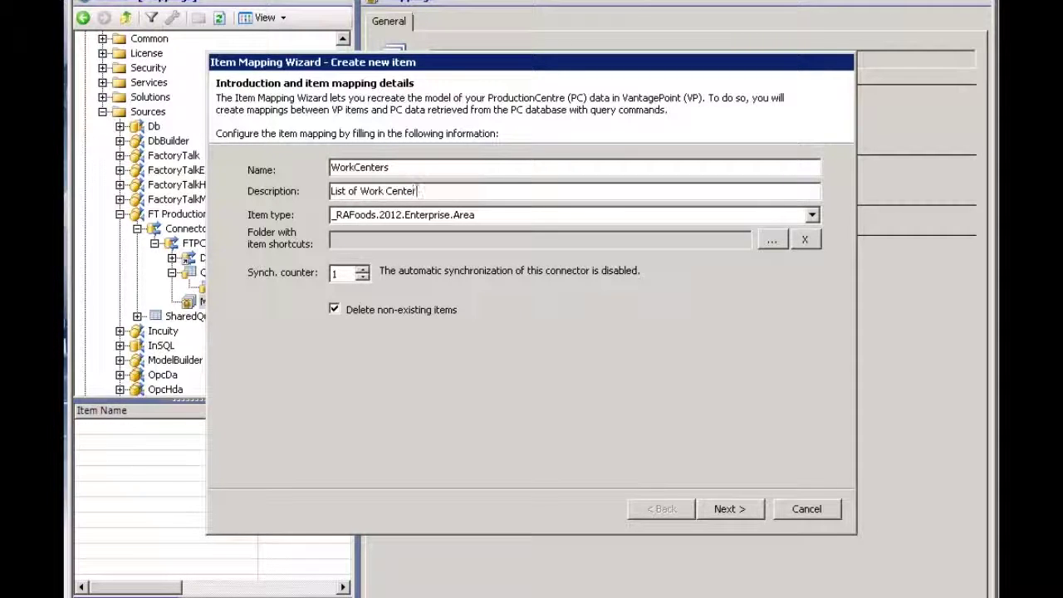
text(s)
click(813, 217)
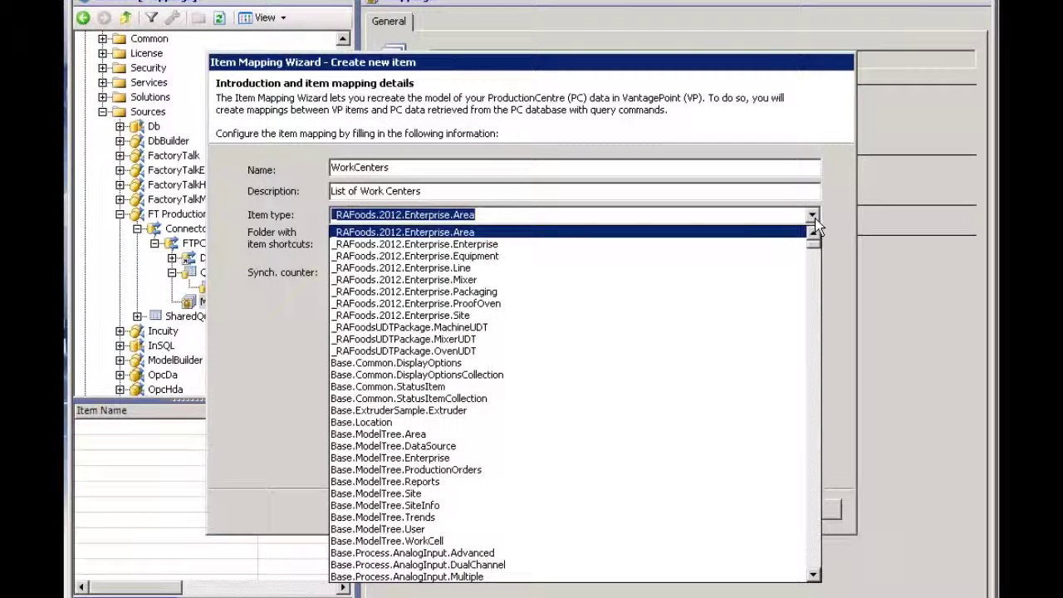
Choose FTProductionCentre.WorkCenter as the mapping's item type.
text(F)
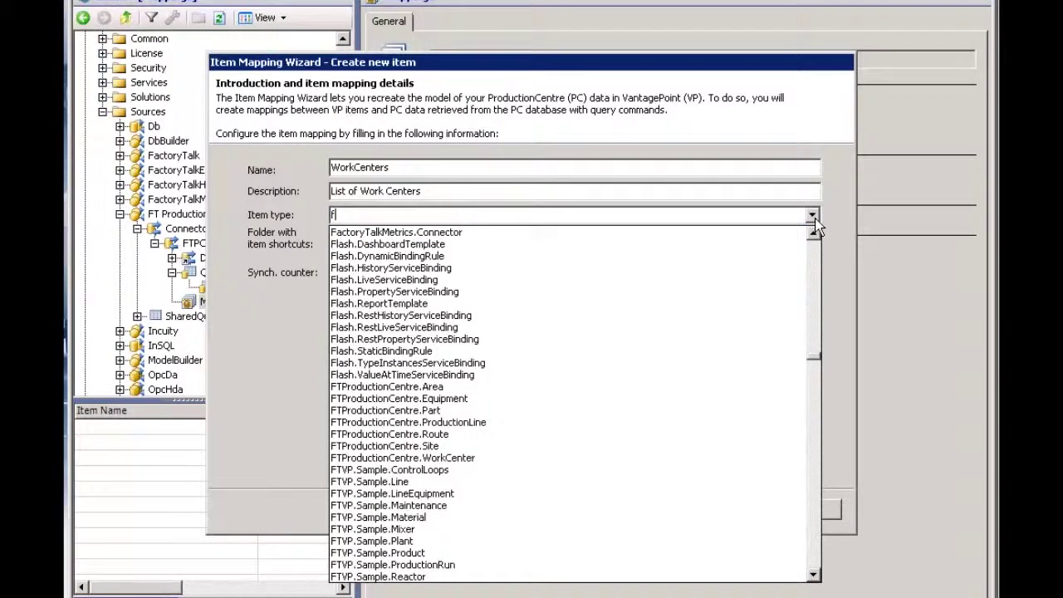
click(430, 458)
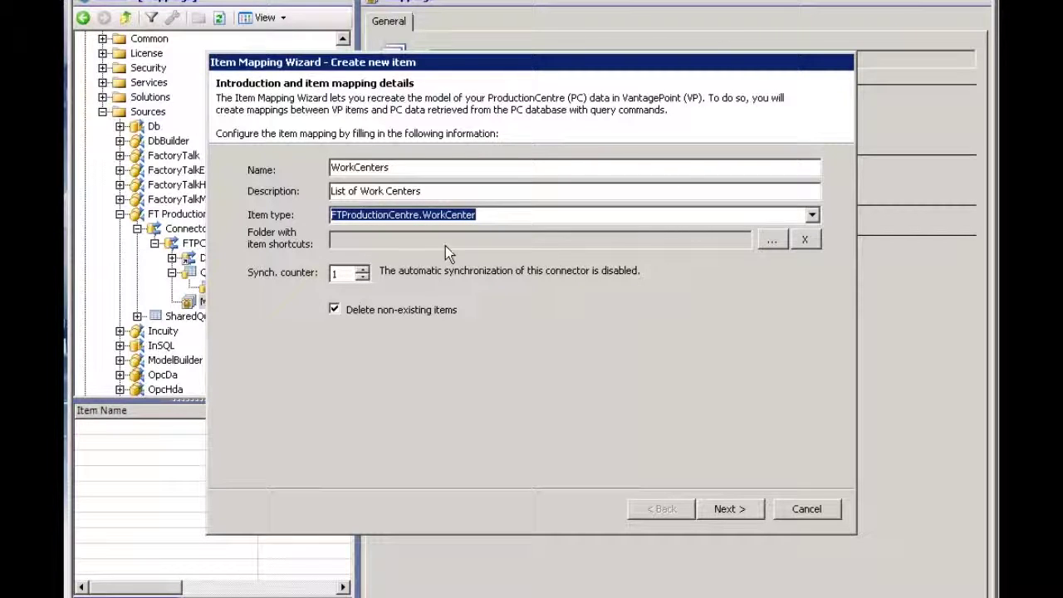
Set the shortcut folder to System.Solutions.FTProductionCentre.WorkCenters and advance to the Query step.
click(772, 245)
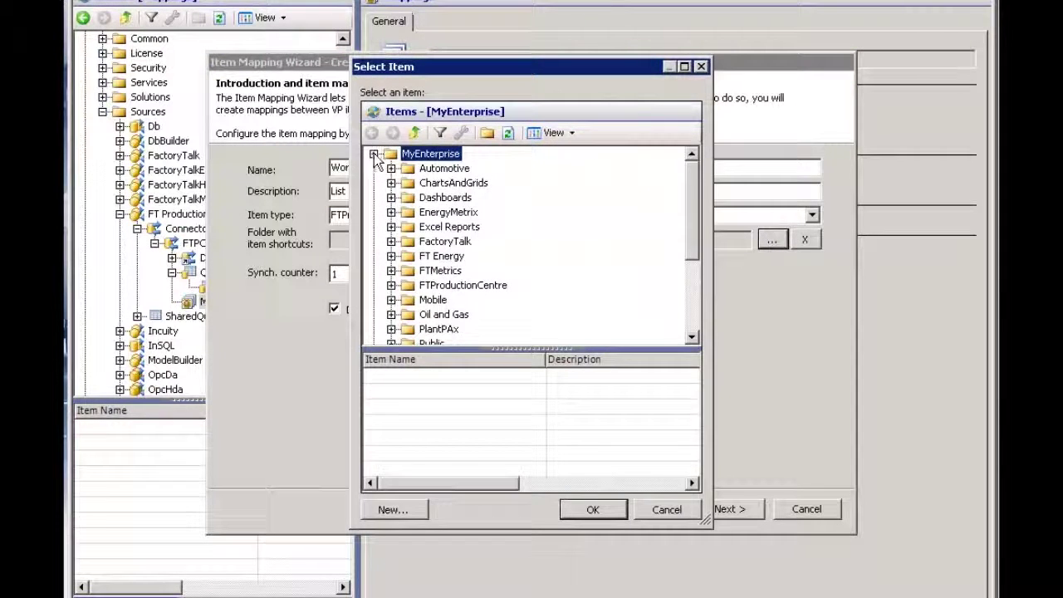
click(374, 153)
click(374, 168)
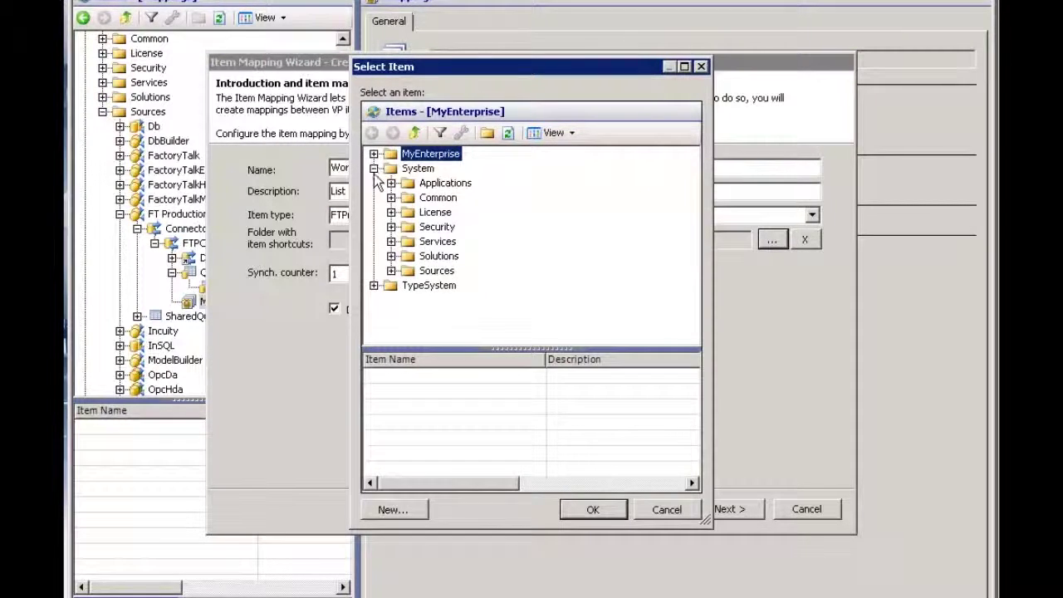
click(391, 257)
click(469, 242)
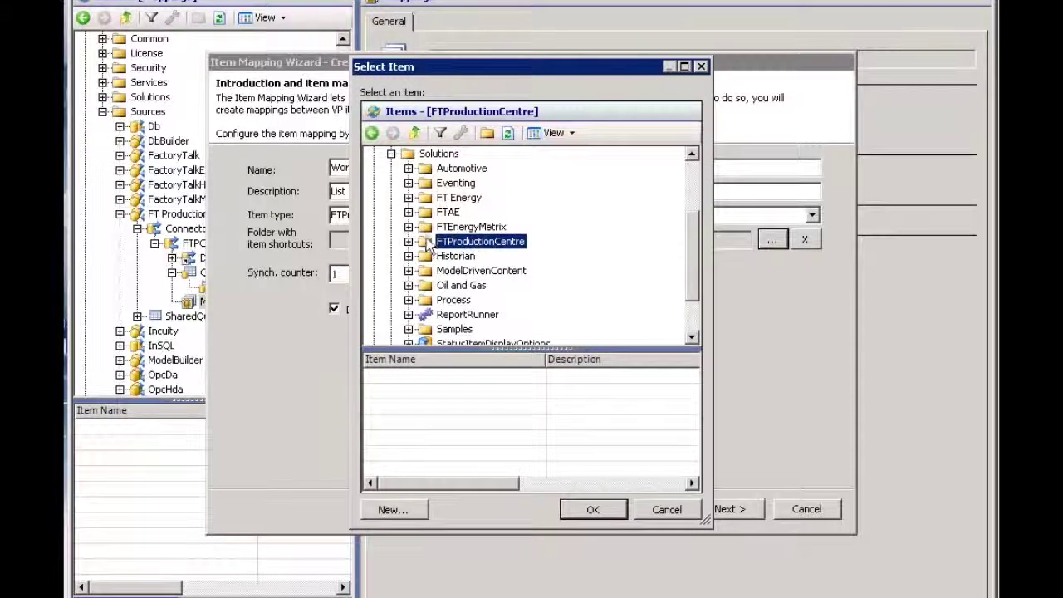
click(408, 241)
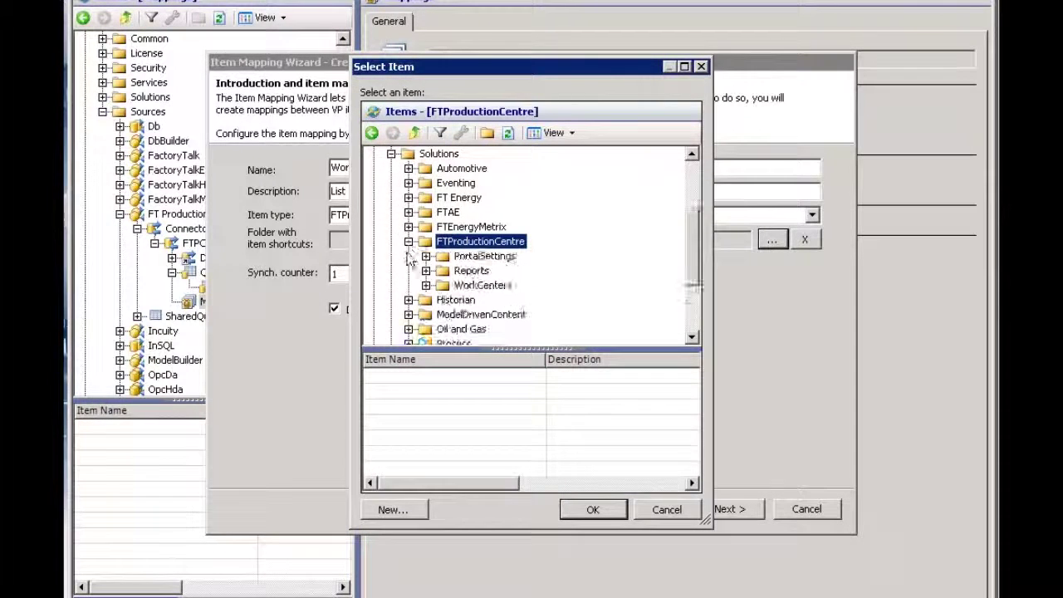
click(483, 287)
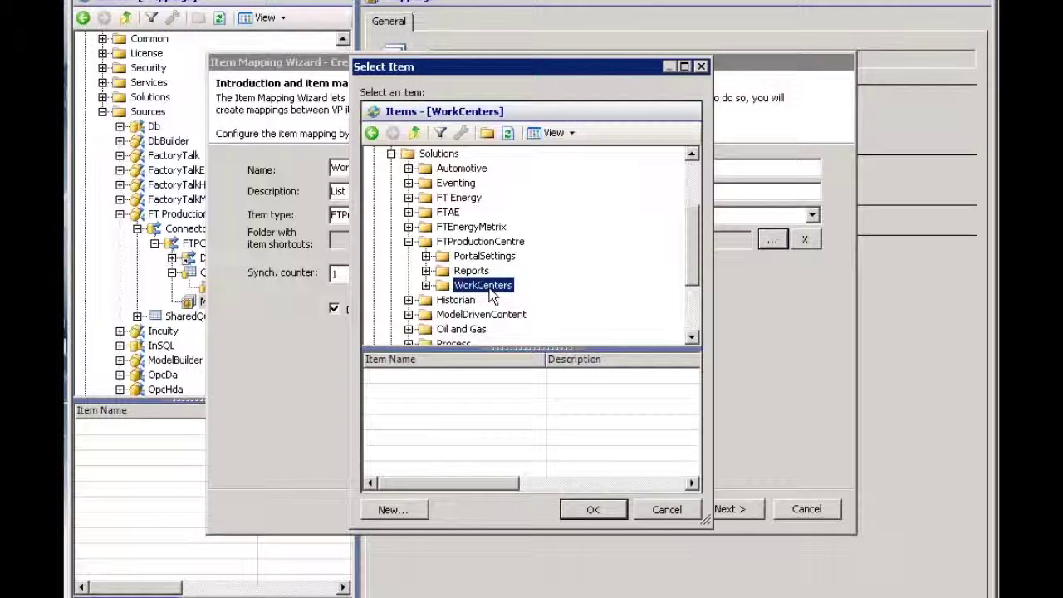
click(594, 510)
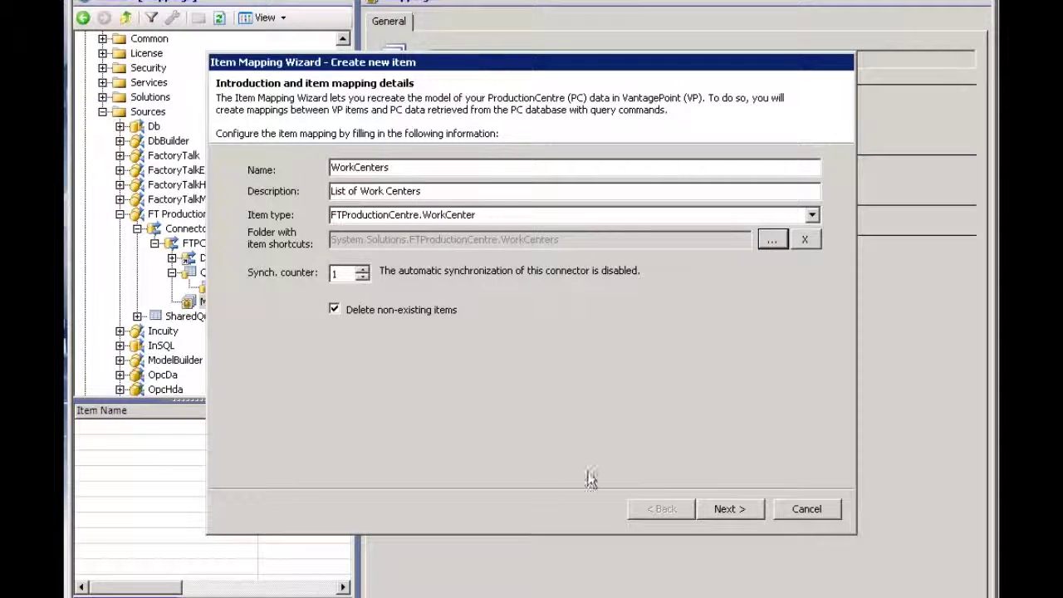
click(729, 509)
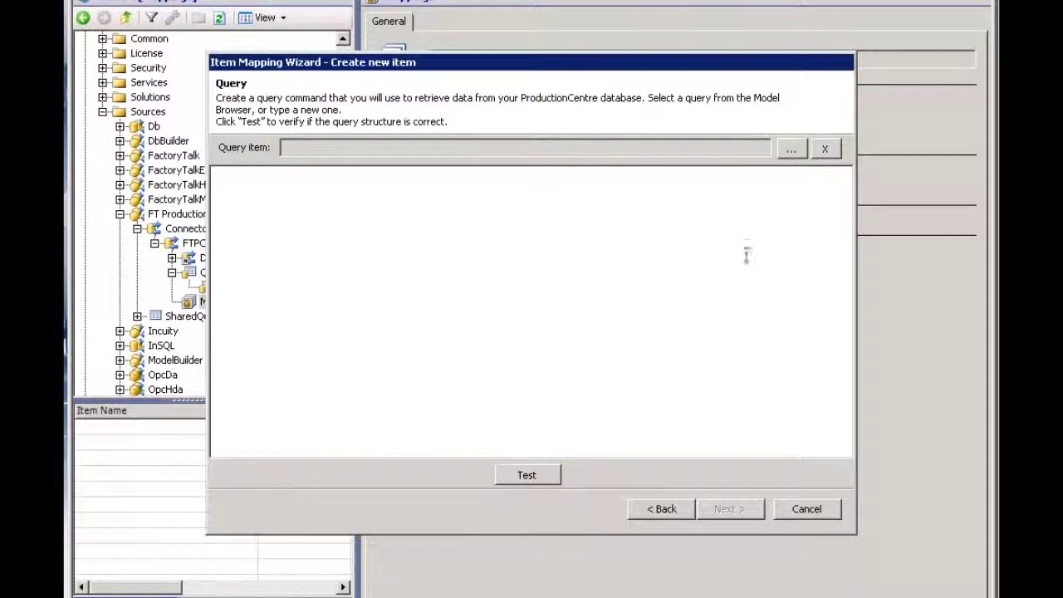
Link the GetWorkCenters shared query to the mapping and check its test results.
click(793, 151)
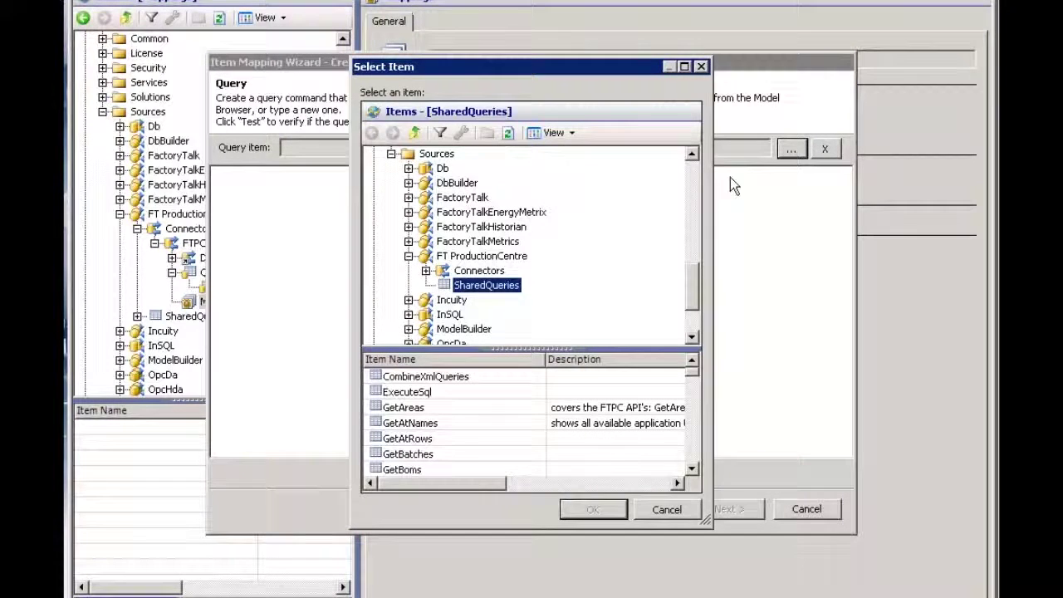
drag(694, 374, 686, 489)
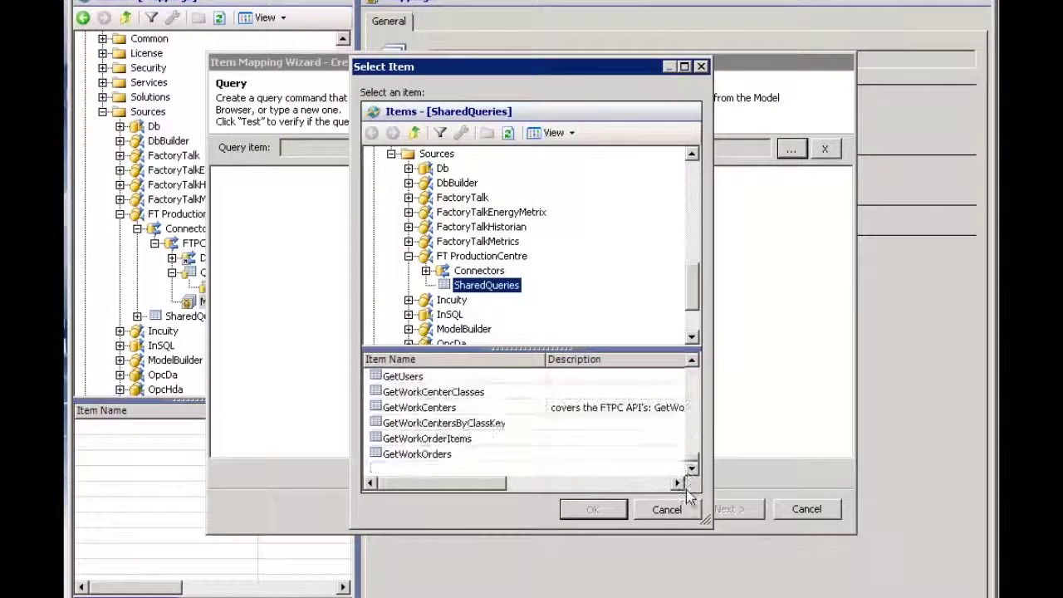
click(414, 408)
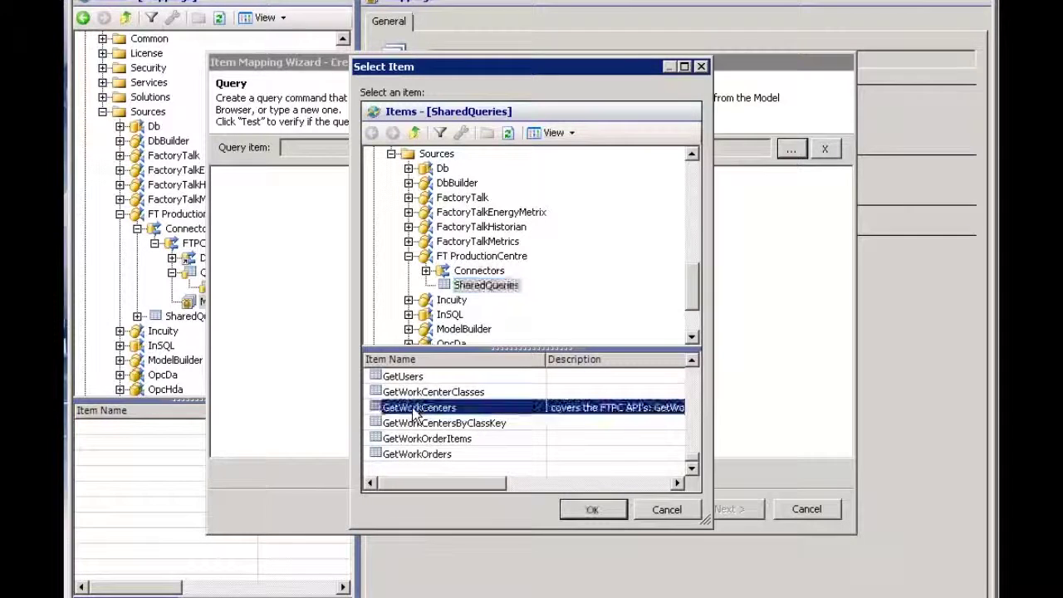
click(608, 511)
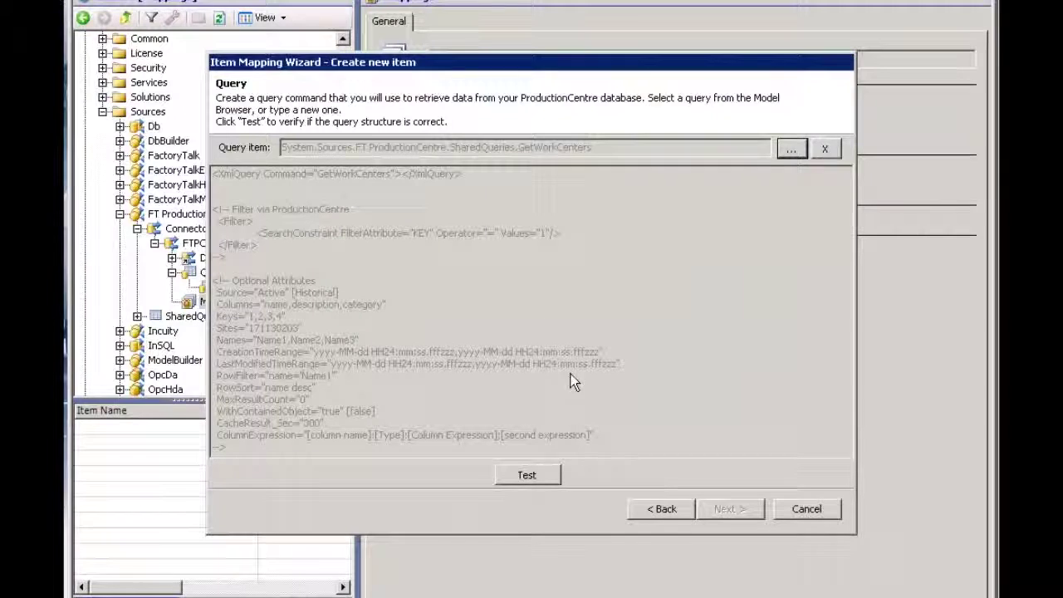
click(527, 475)
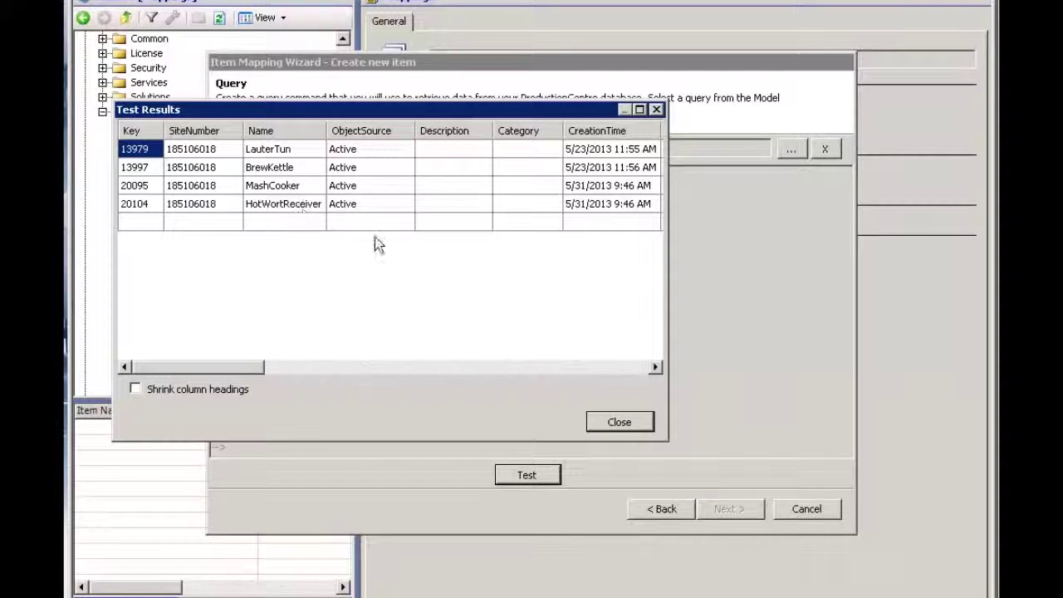
click(634, 424)
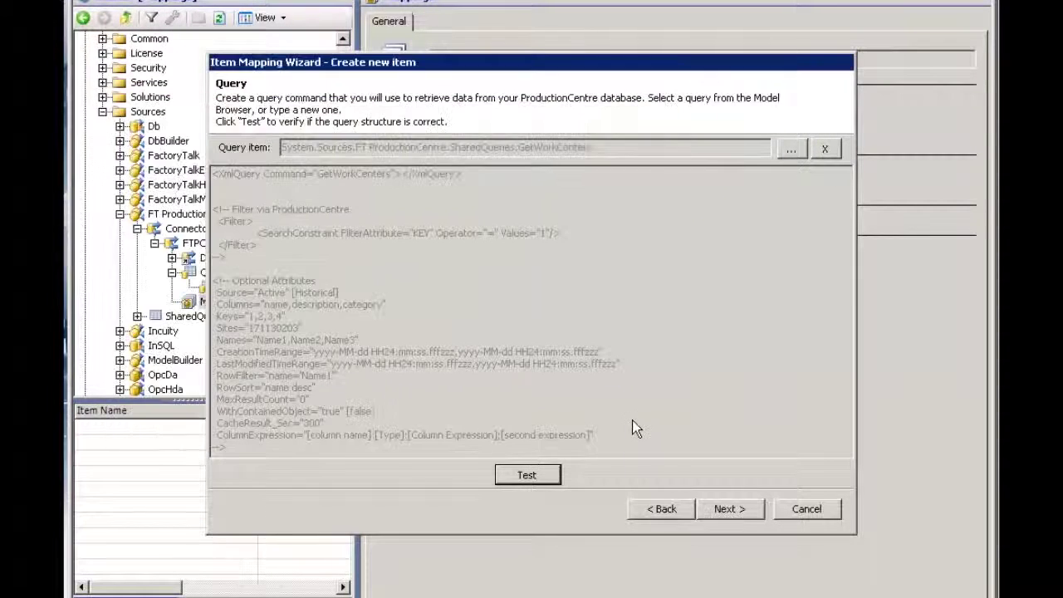
Map the Name and Description properties to the Name and Description columns.
click(732, 510)
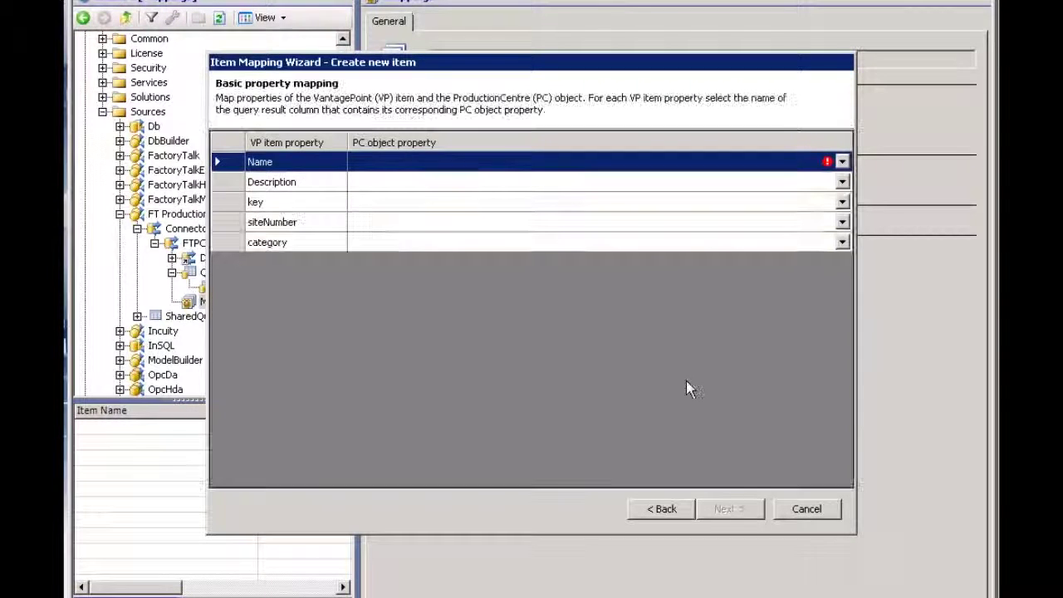
click(843, 162)
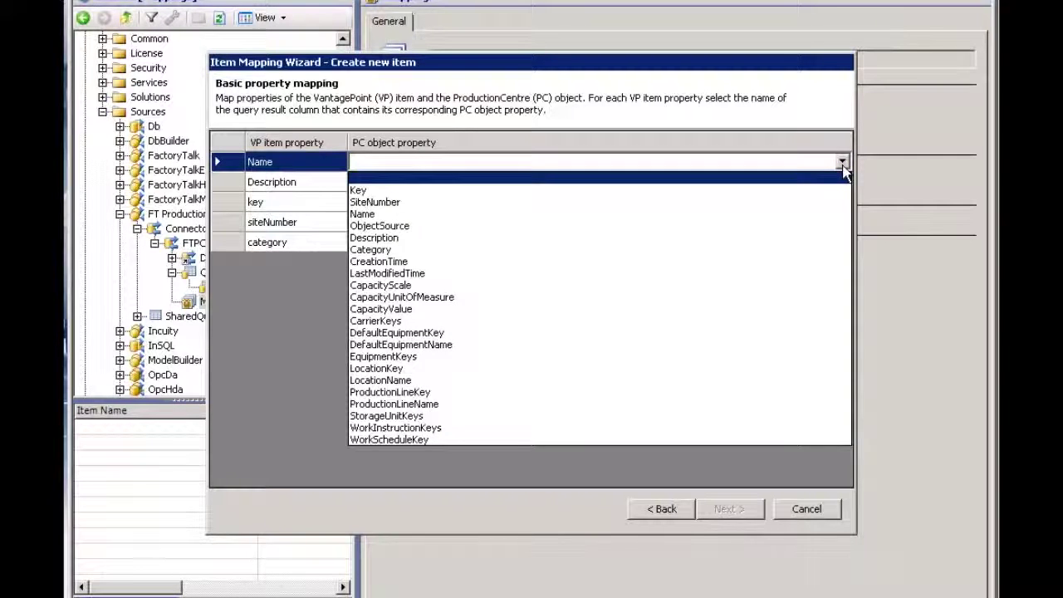
click(371, 216)
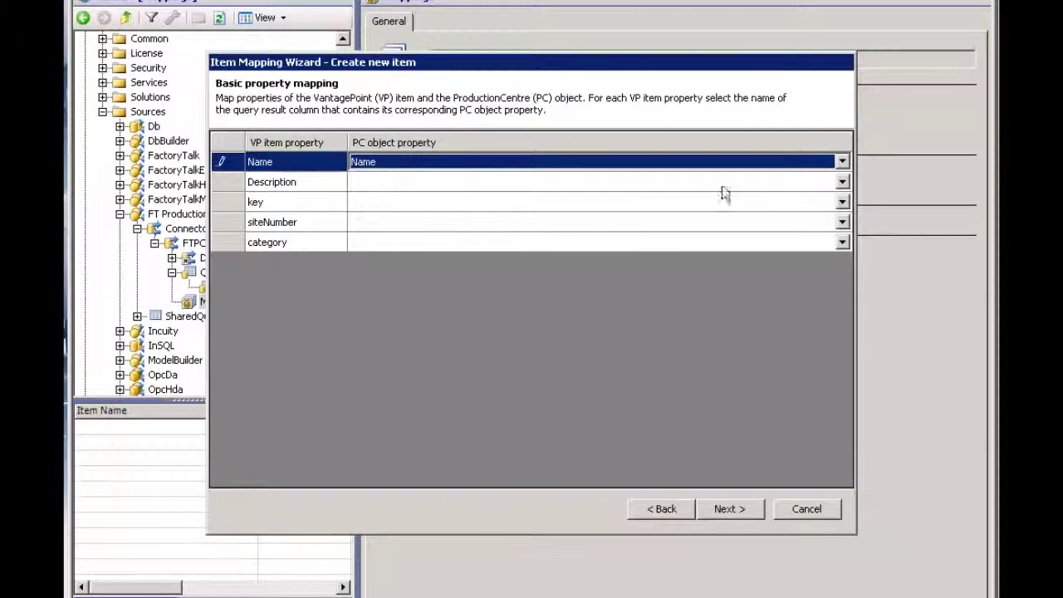
click(842, 186)
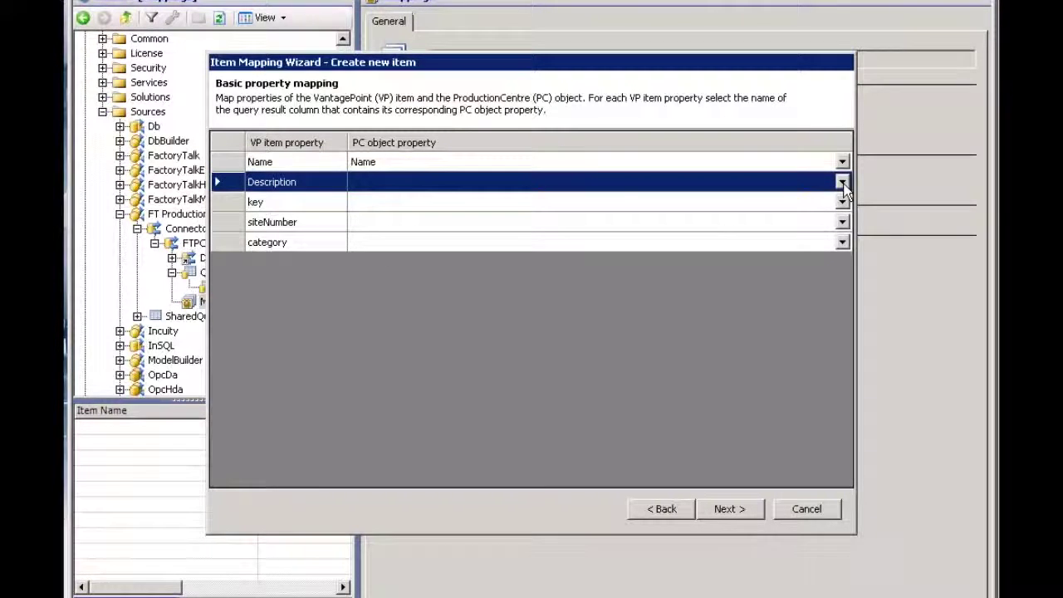
click(843, 184)
click(381, 259)
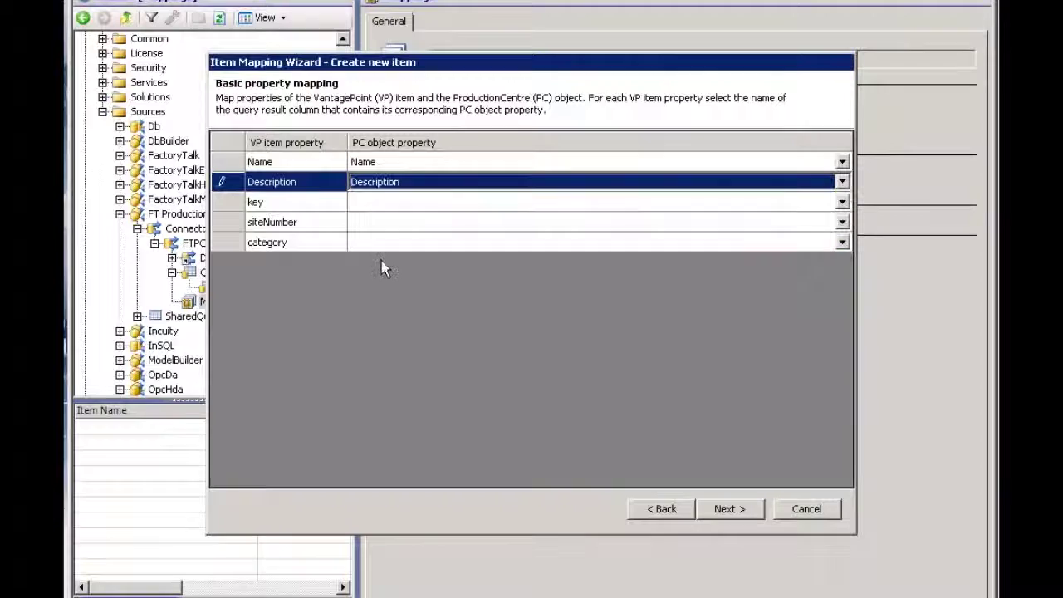
Map key, siteNumber and category to the Key, SiteNumber and Category columns.
click(843, 204)
click(842, 203)
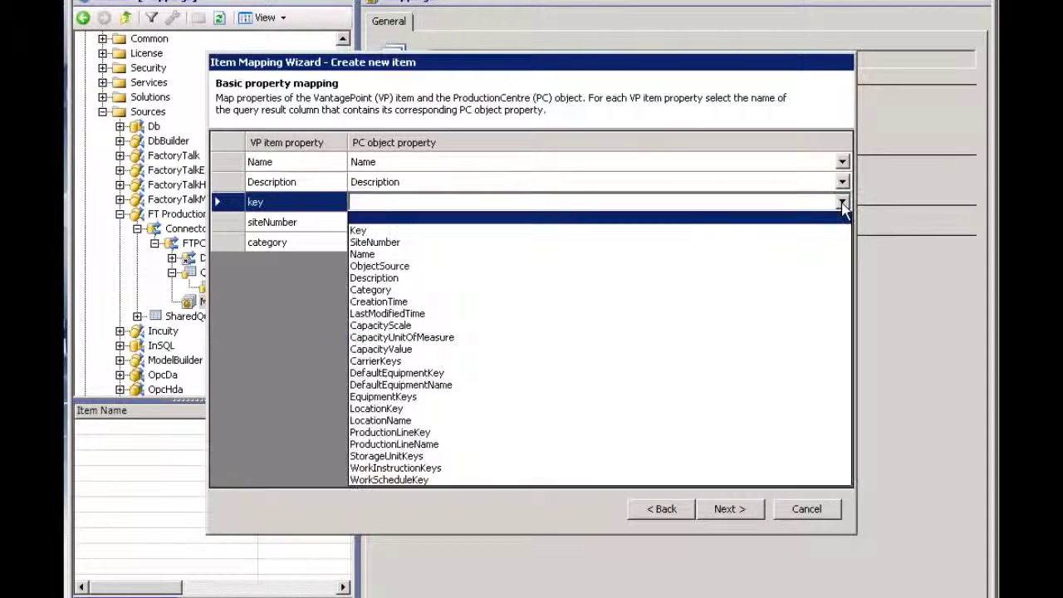
click(360, 230)
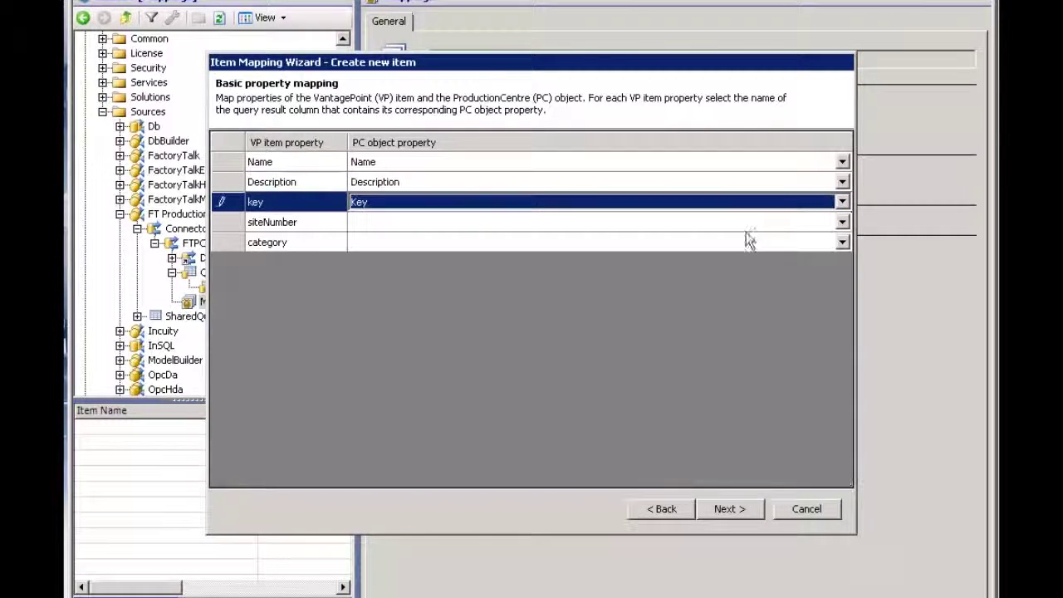
click(843, 224)
click(843, 223)
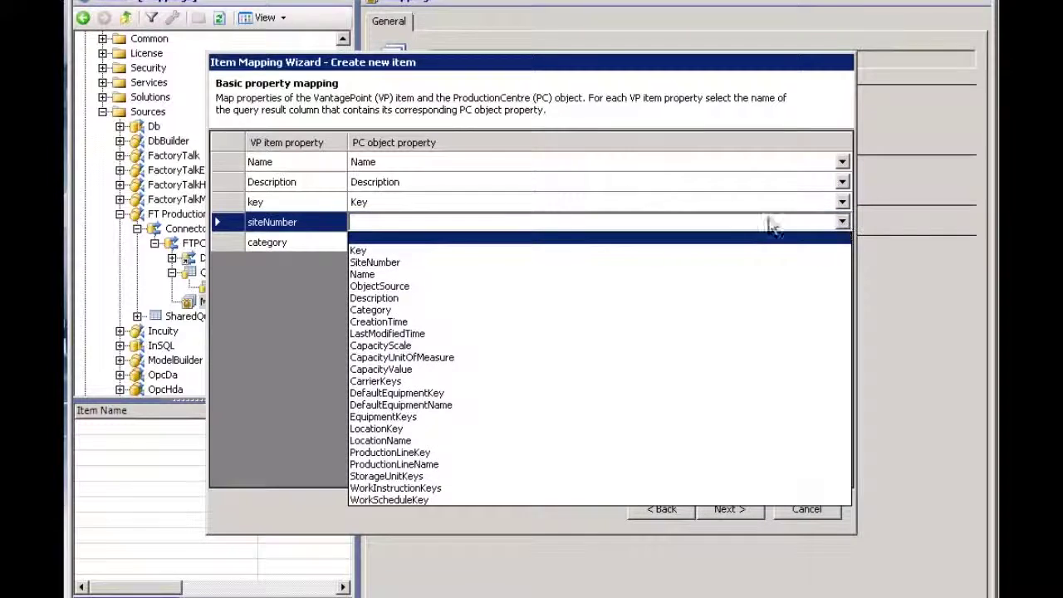
click(382, 263)
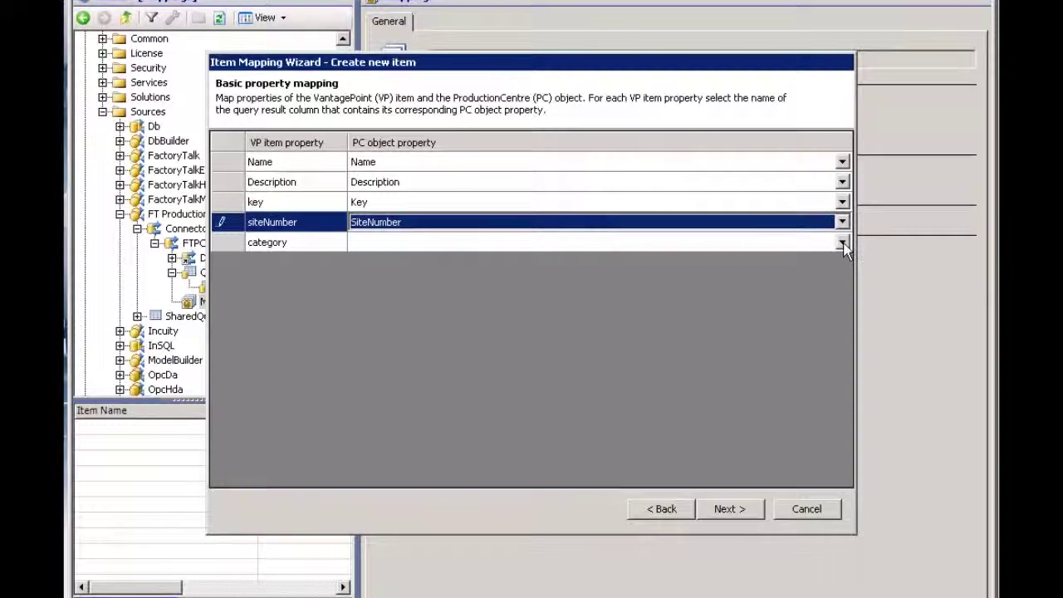
click(748, 243)
click(740, 241)
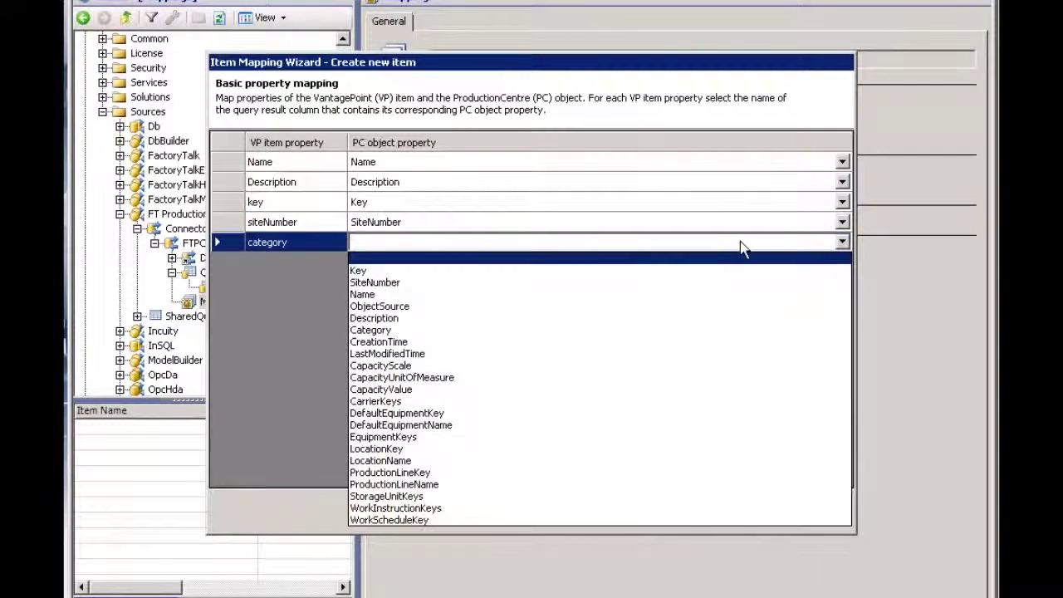
click(378, 331)
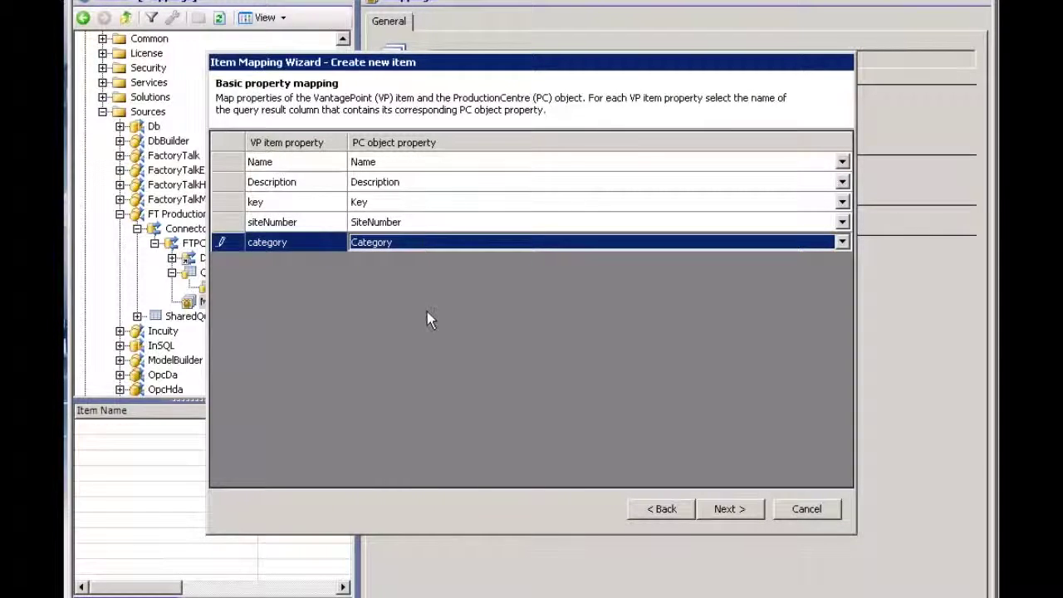
Step past Collection property mapping, review the Summary XML, and finish the WorkCenters mapping.
click(730, 509)
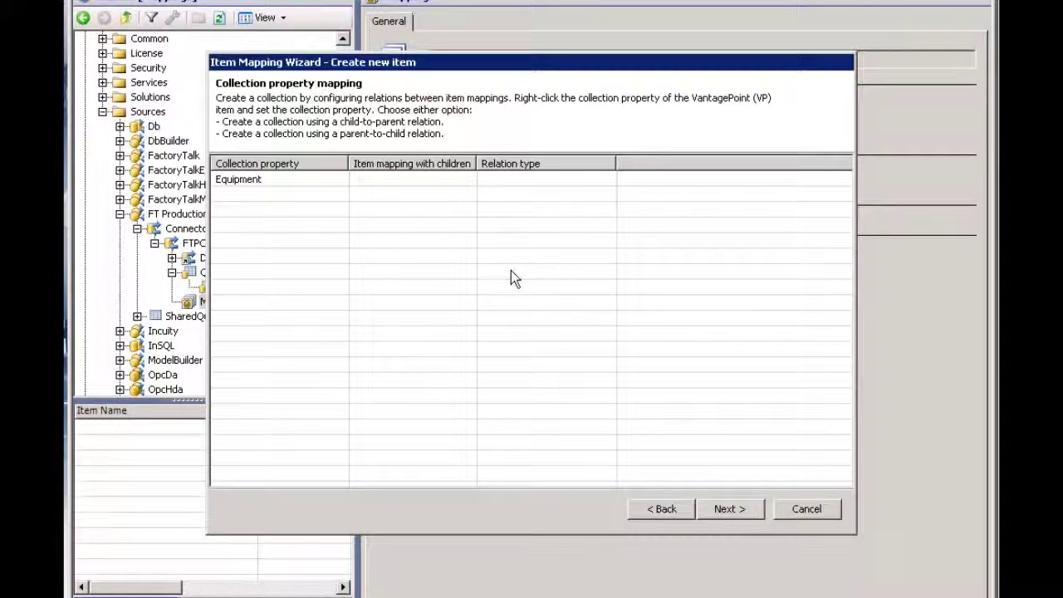
click(730, 509)
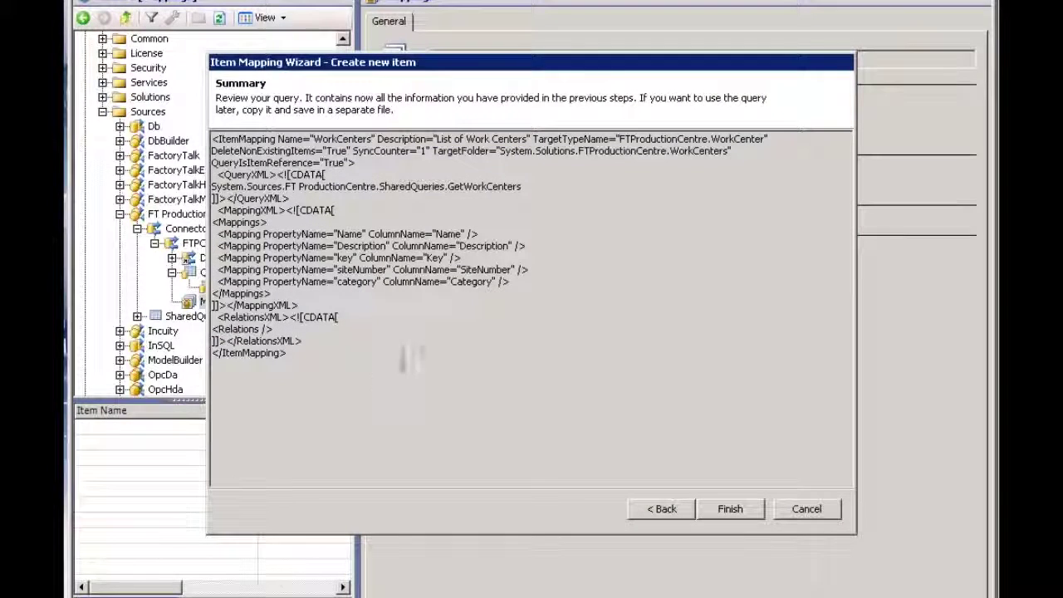
click(752, 511)
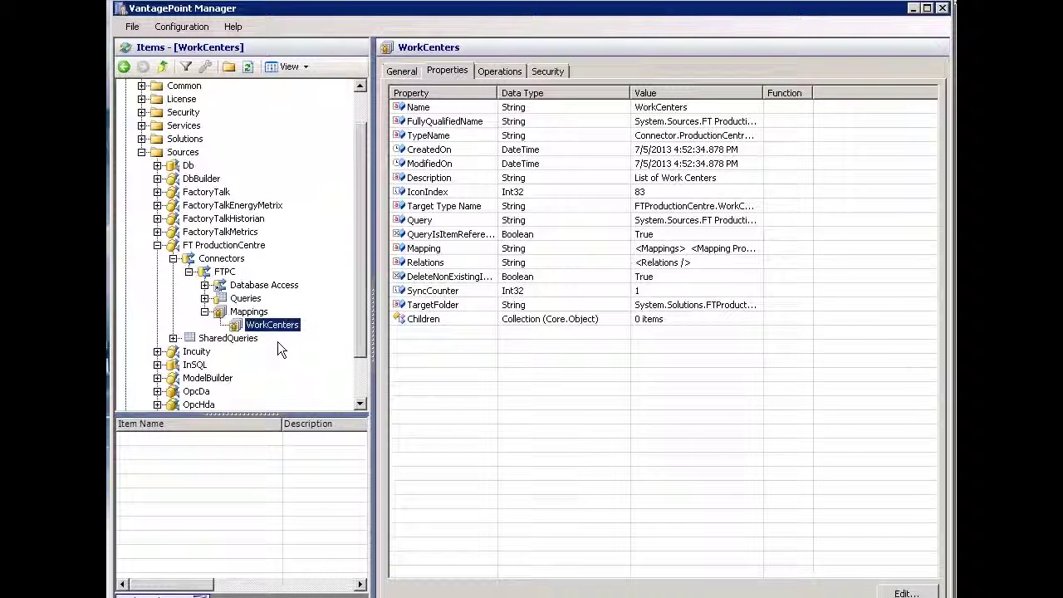
Synchronize the FTPC connector, dismiss the results, and expand Mappings to reveal WorkCenters.
right_click(221, 275)
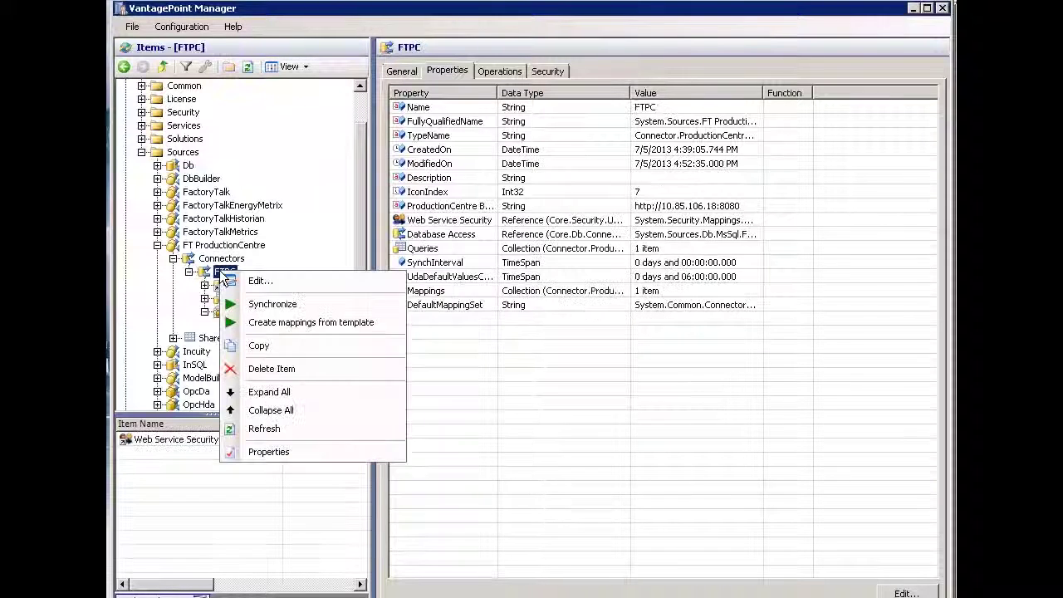
click(269, 309)
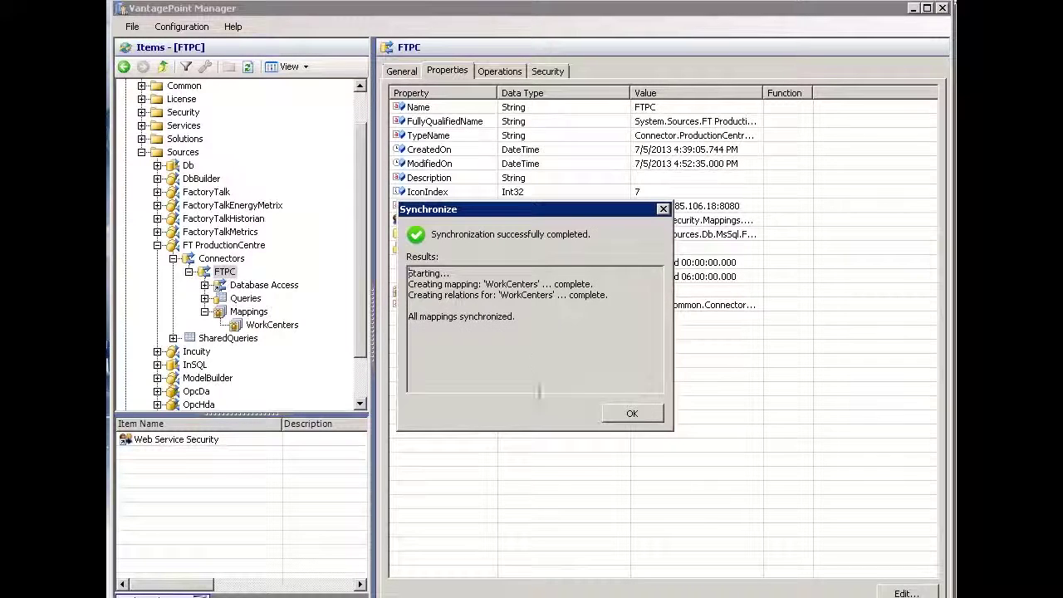
click(634, 413)
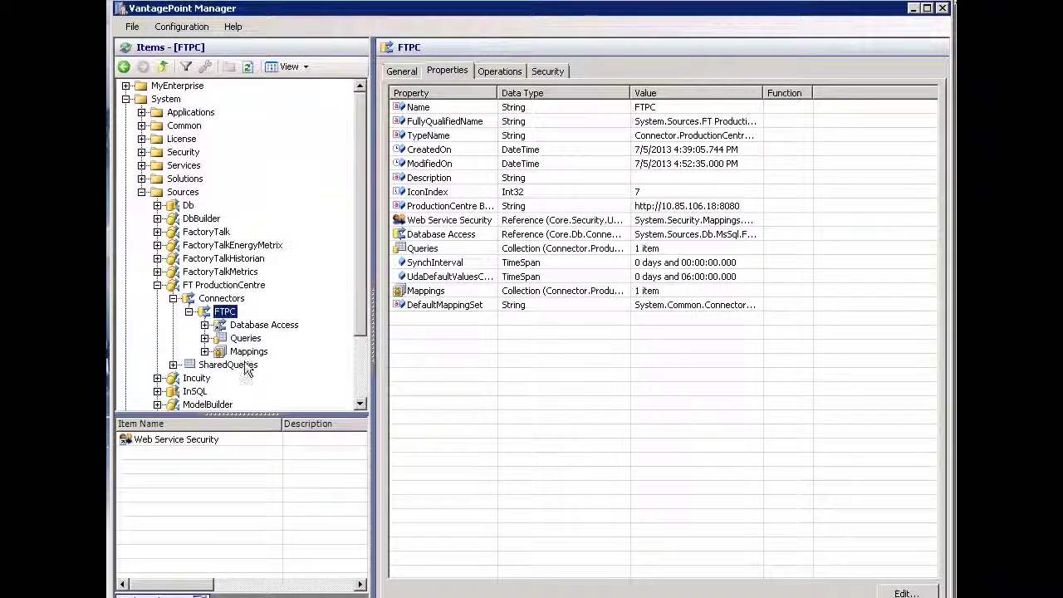
click(204, 352)
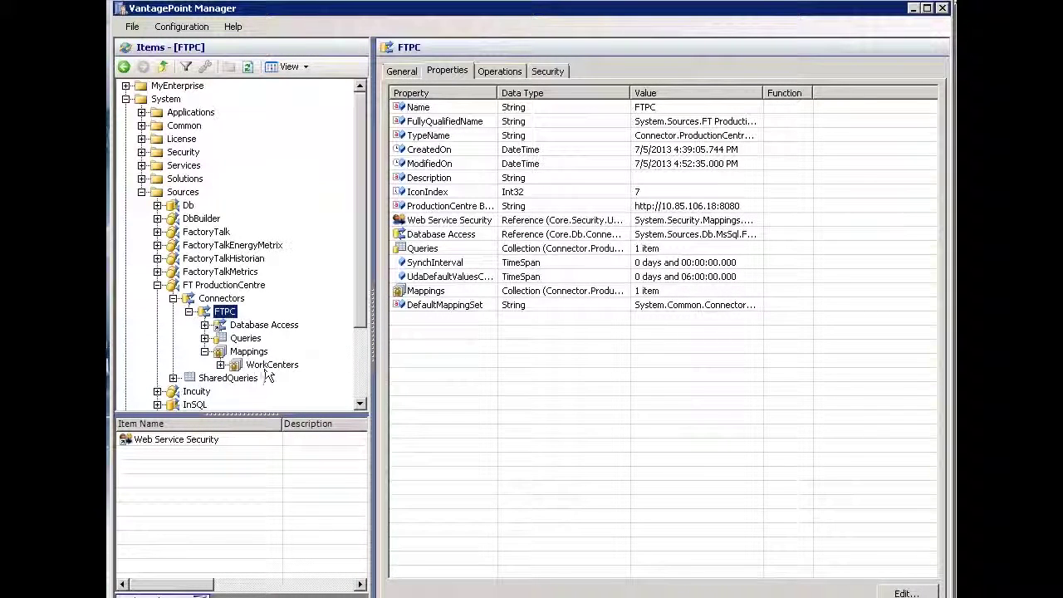
Expand WorkCenters and inspect the BrewKettle and HotWortReceiver work centers.
click(270, 365)
click(220, 366)
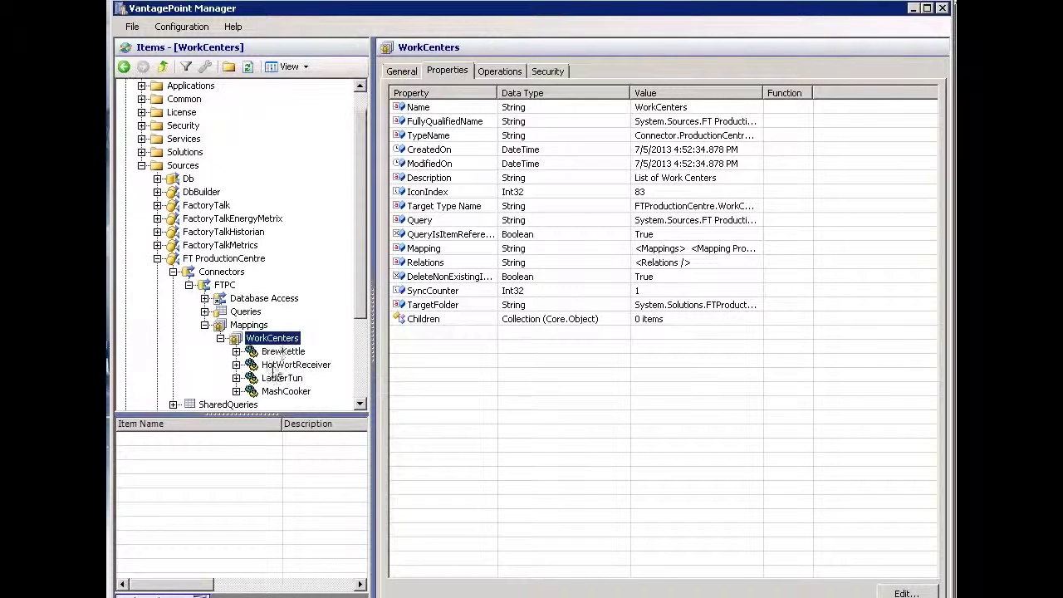
click(287, 353)
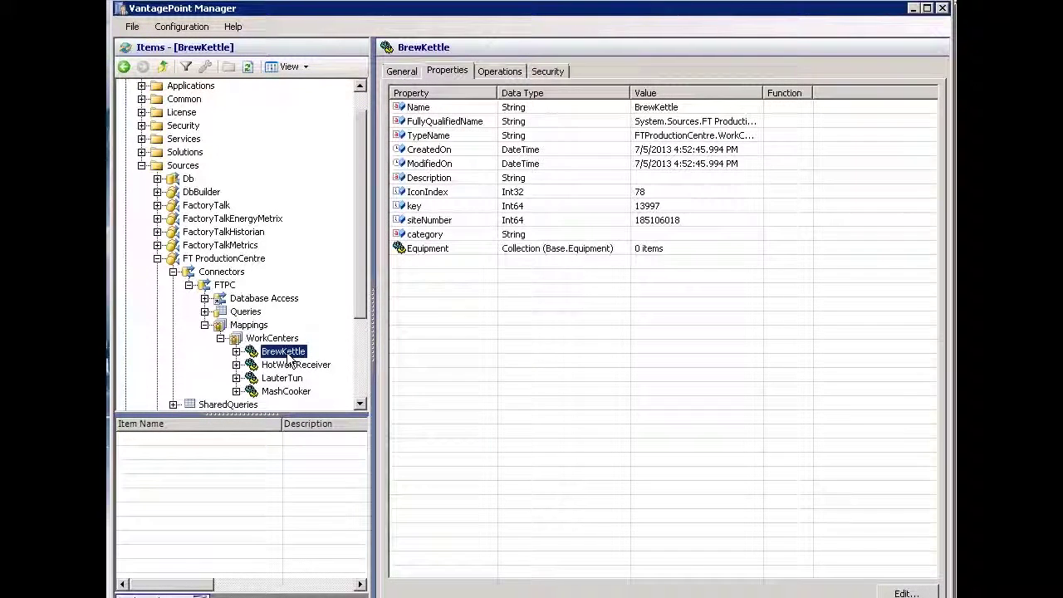
click(290, 365)
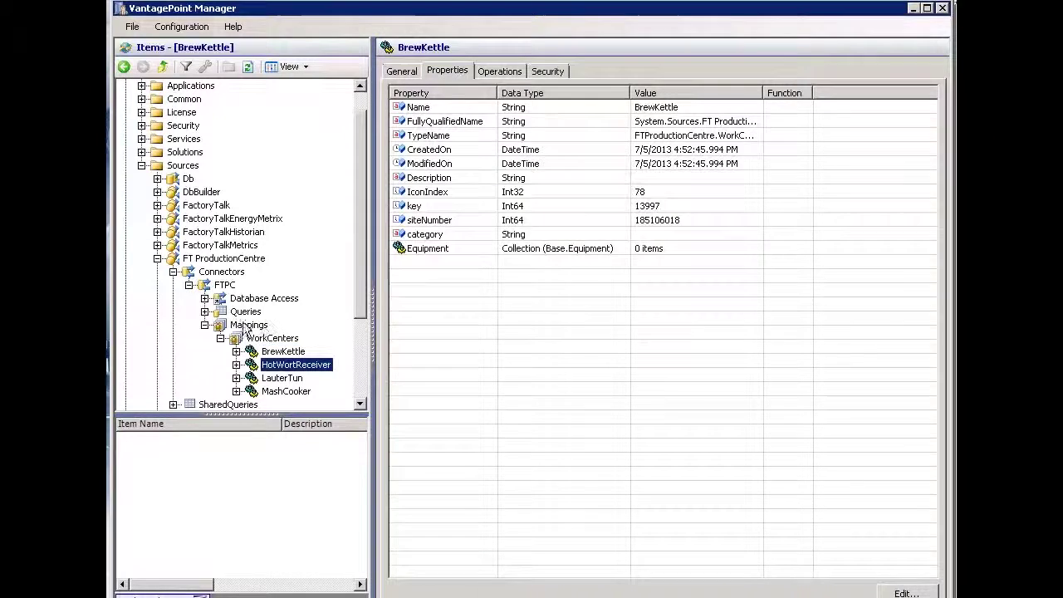
Expand Queries to check ProductionLines, then return to BrewKettle's properties.
click(205, 312)
click(277, 325)
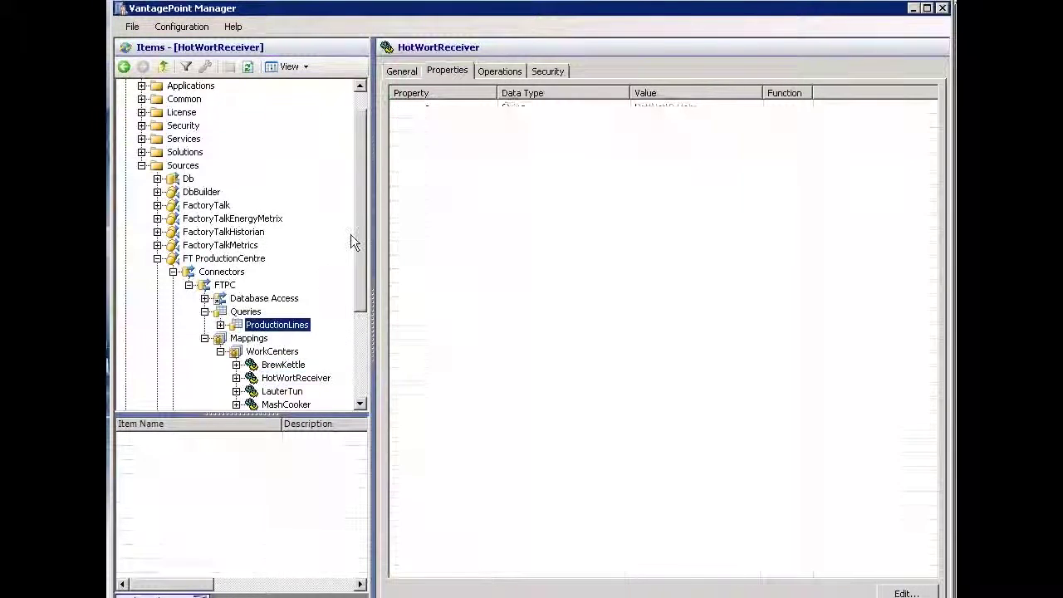
scroll(361, 261, down, 1)
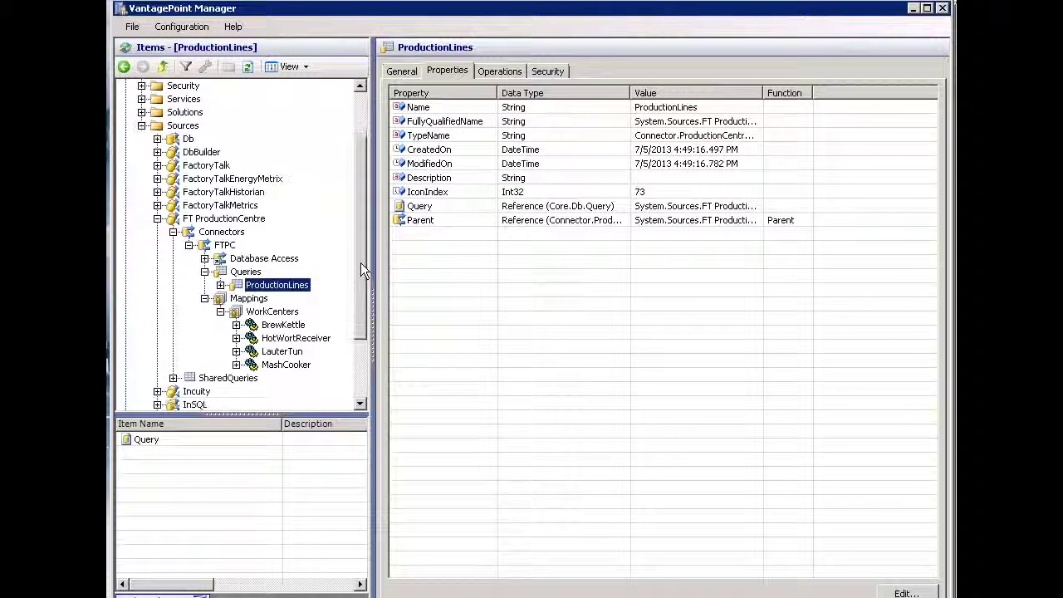
click(281, 325)
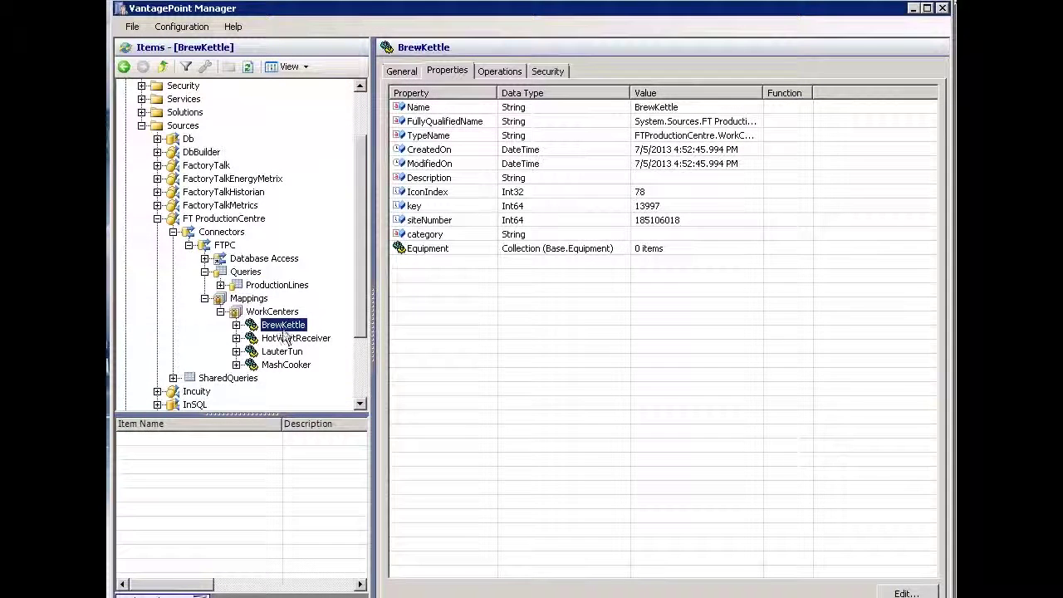